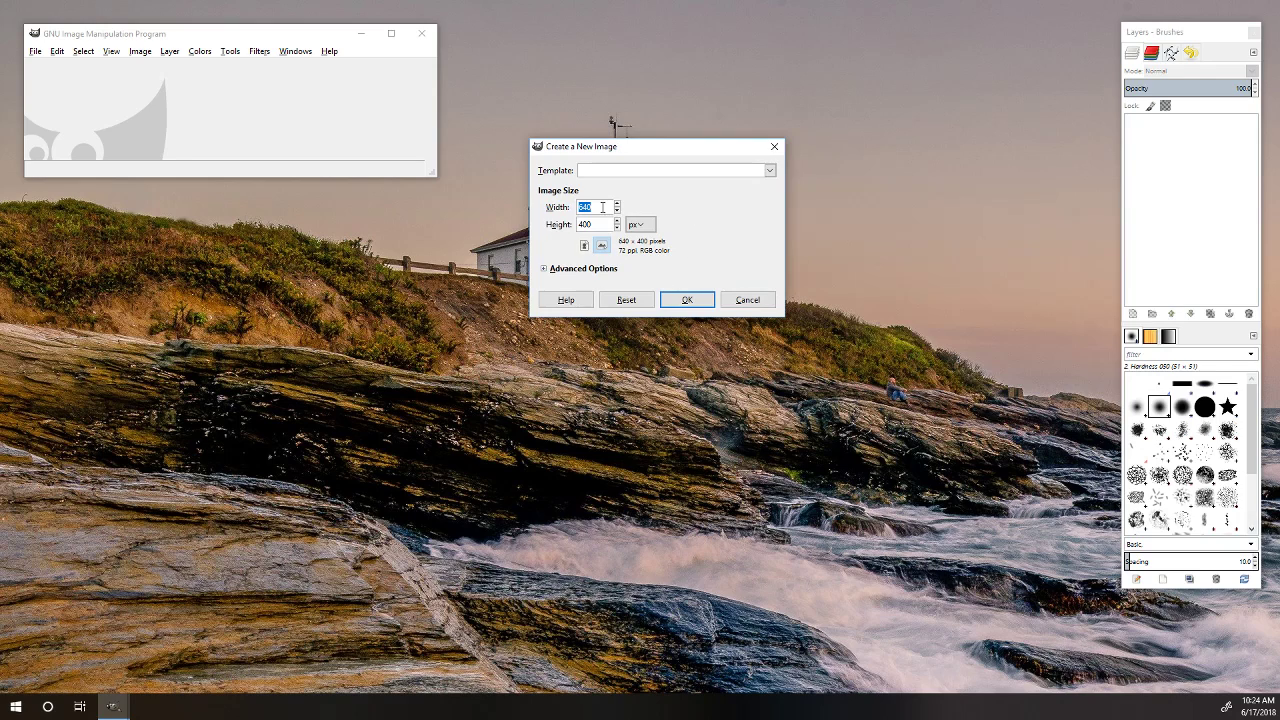
Step: Create a new 640 × 400 px image and maximize its window
{"action": "left_click", "coordinate": [678, 298]}
{"action": "left_click", "coordinate": [296, 51]}
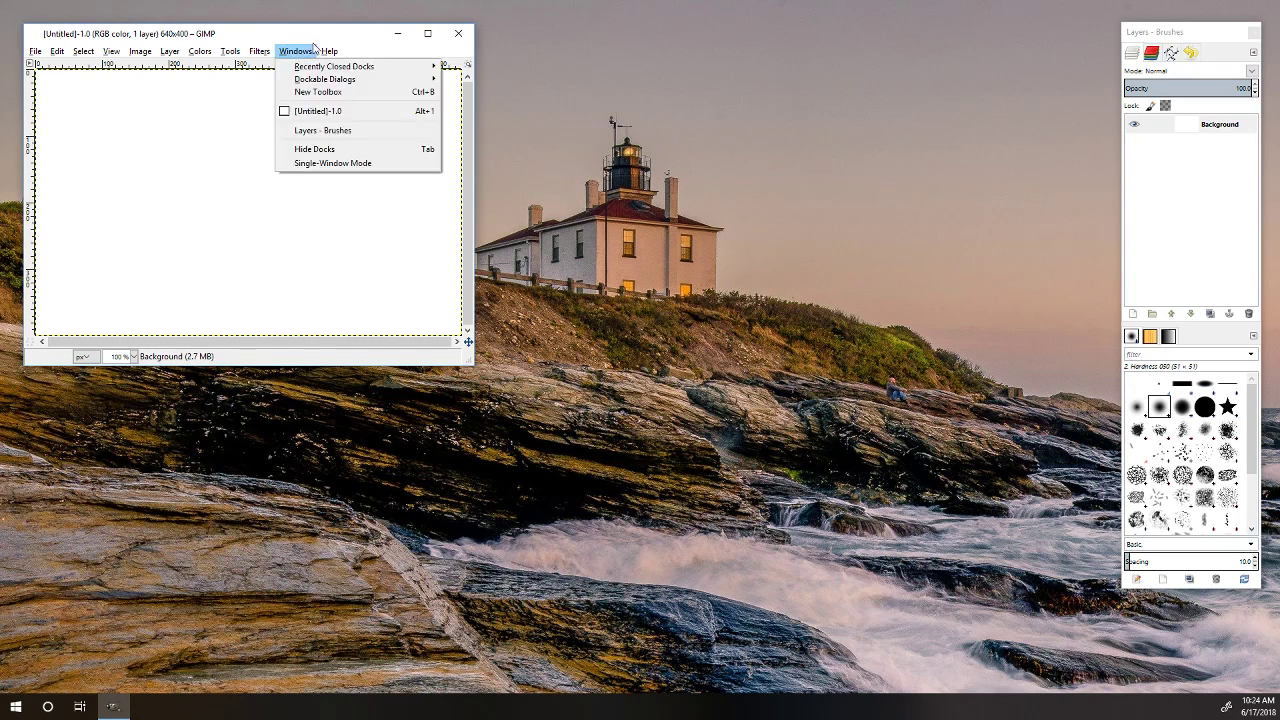
{"action": "left_click", "coordinate": [446, 38]}
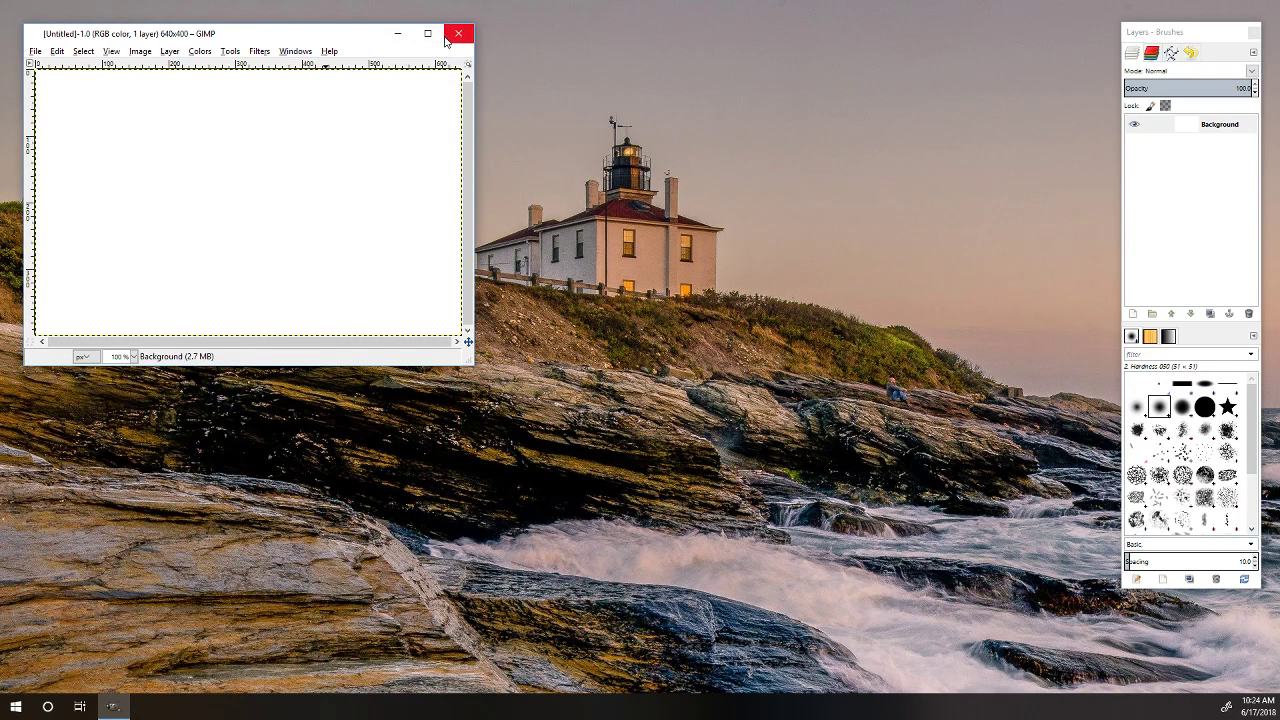
{"action": "left_click", "coordinate": [427, 33]}
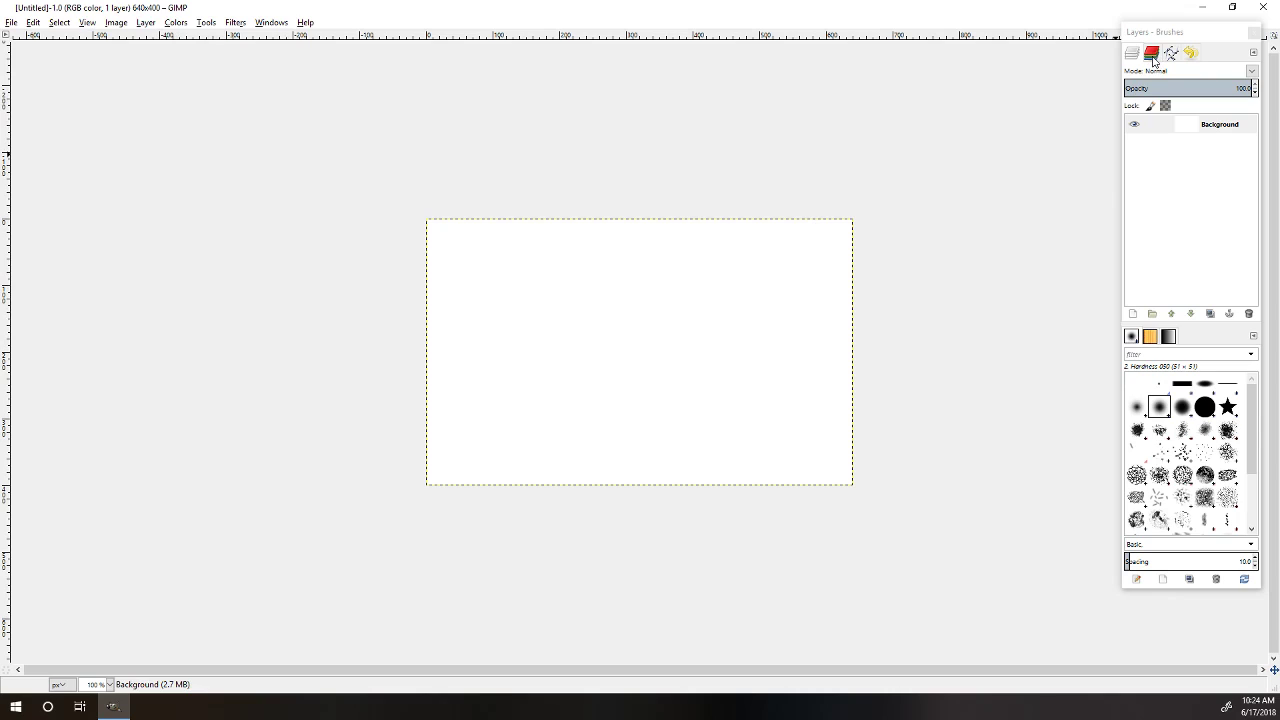
Step: Reopen the closed Toolbox - Tool Options dock and place it beside the canvas, opposite the layers and brushes dock
{"action": "left_click", "coordinate": [263, 20]}
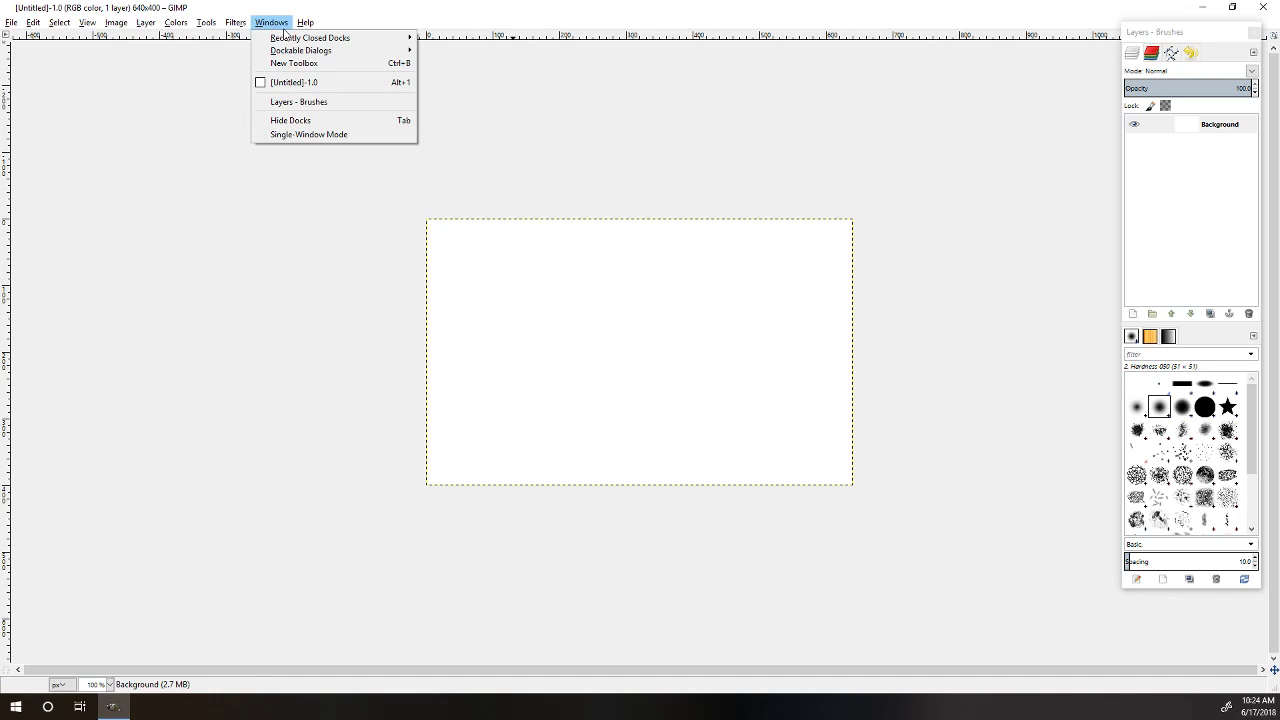
{"action": "mouse_move", "coordinate": [300, 37]}
{"action": "left_click", "coordinate": [470, 37]}
{"action": "left_click_drag", "start_coordinate": [775, 82], "coordinate": [174, 54]}
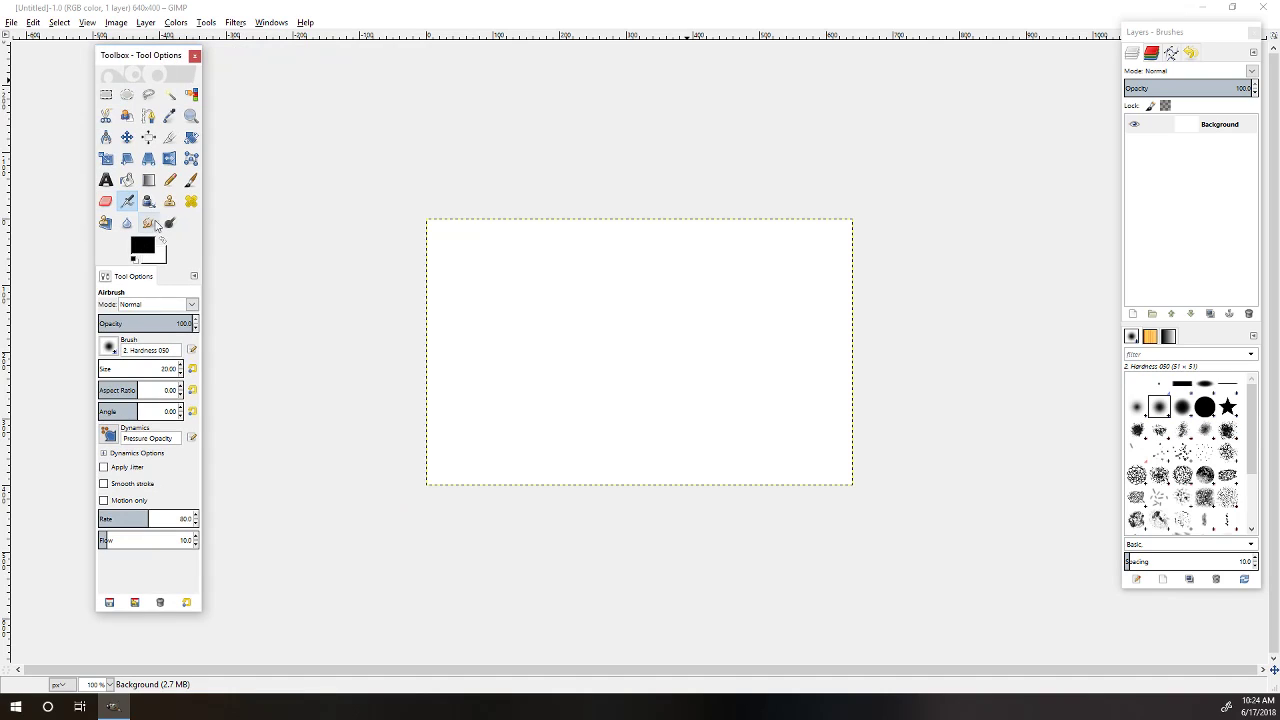
Step: Set the foreground colour to pale yellow fdfaa6 and bucket-fill the whole background layer with it
{"action": "left_click", "coordinate": [145, 249]}
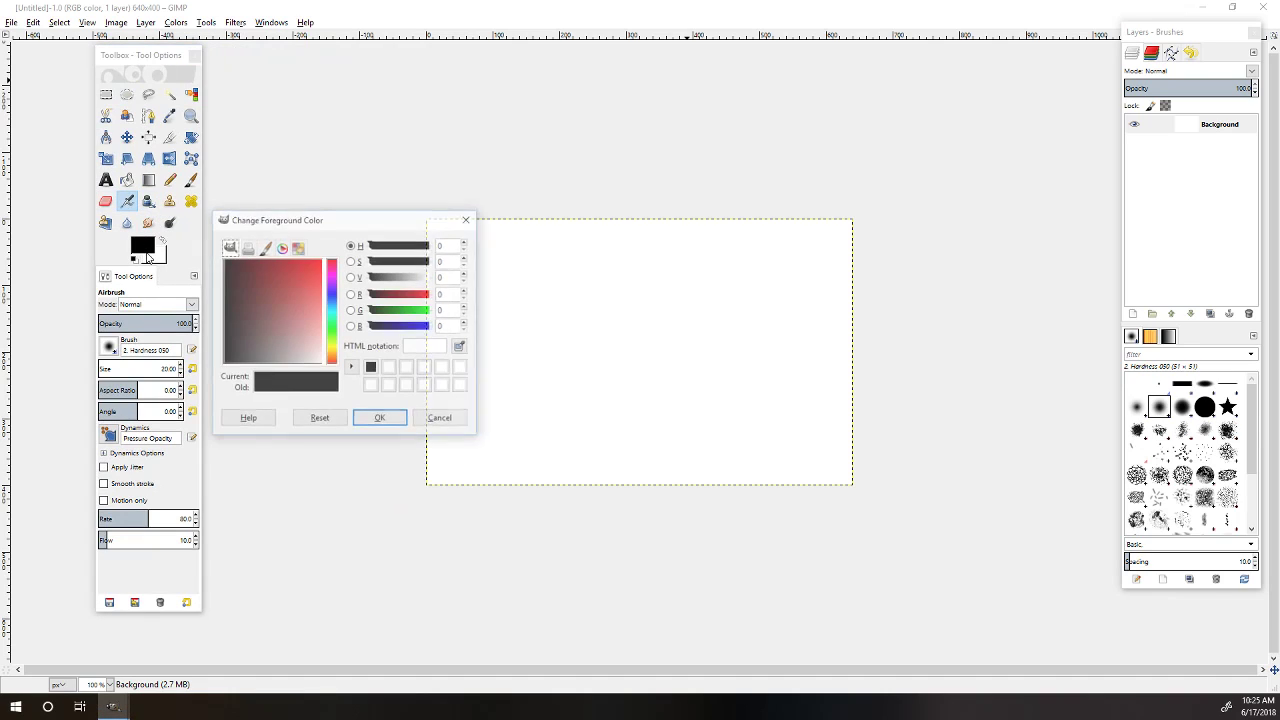
{"action": "mouse_move", "coordinate": [334, 336]}
{"action": "left_mouse_down"}
{"action": "mouse_move", "coordinate": [334, 352]}
{"action": "mouse_move", "coordinate": [322, 328]}
{"action": "left_mouse_up"}
{"action": "left_click", "coordinate": [316, 326]}
{"action": "left_click", "coordinate": [378, 417]}
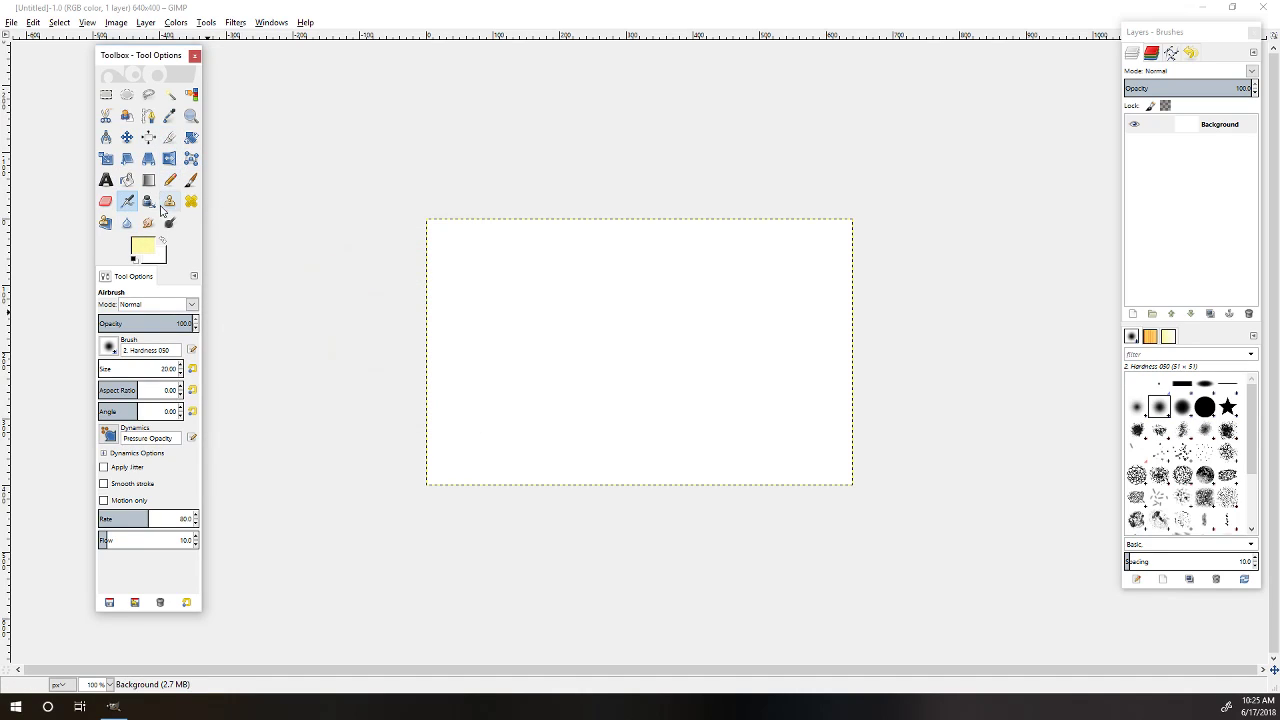
{"action": "left_click", "coordinate": [126, 179]}
{"action": "left_click", "coordinate": [692, 375]}
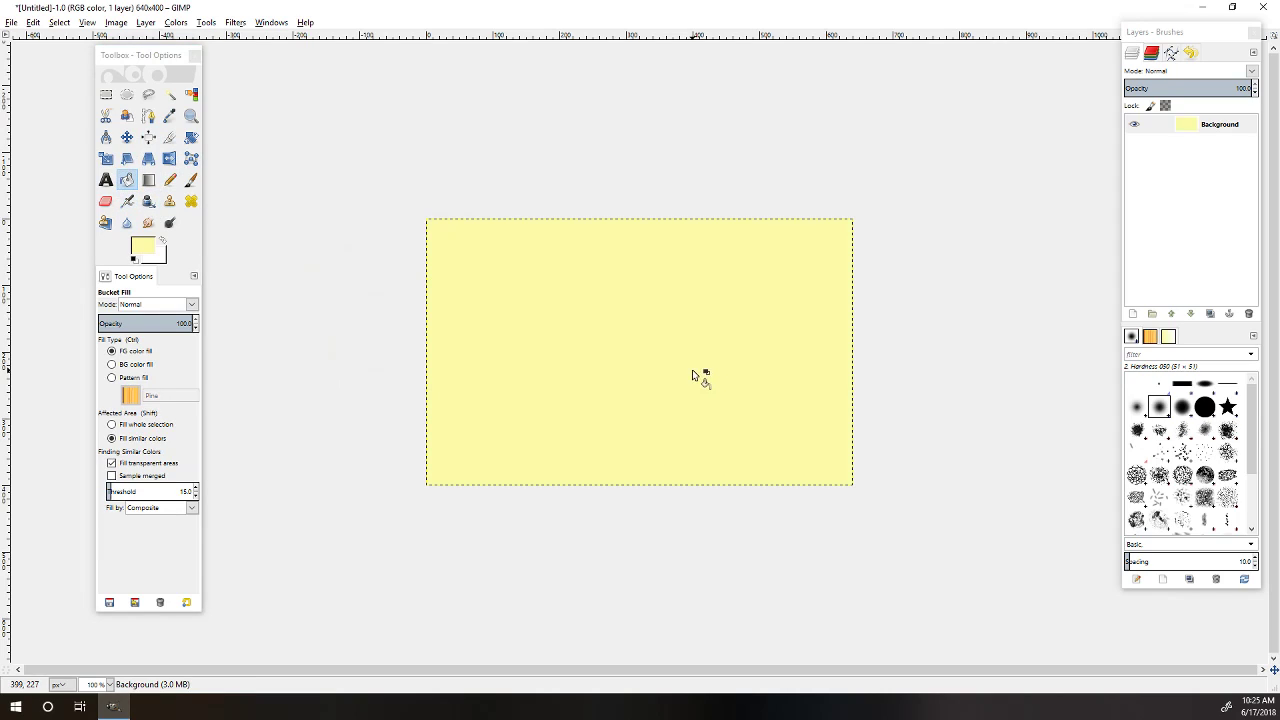
Step: Airbrush grey a7a79c texture over the whole canvas with the Grass brush at size 412.35 and opacity 83.2
{"action": "left_click", "coordinate": [152, 251]}
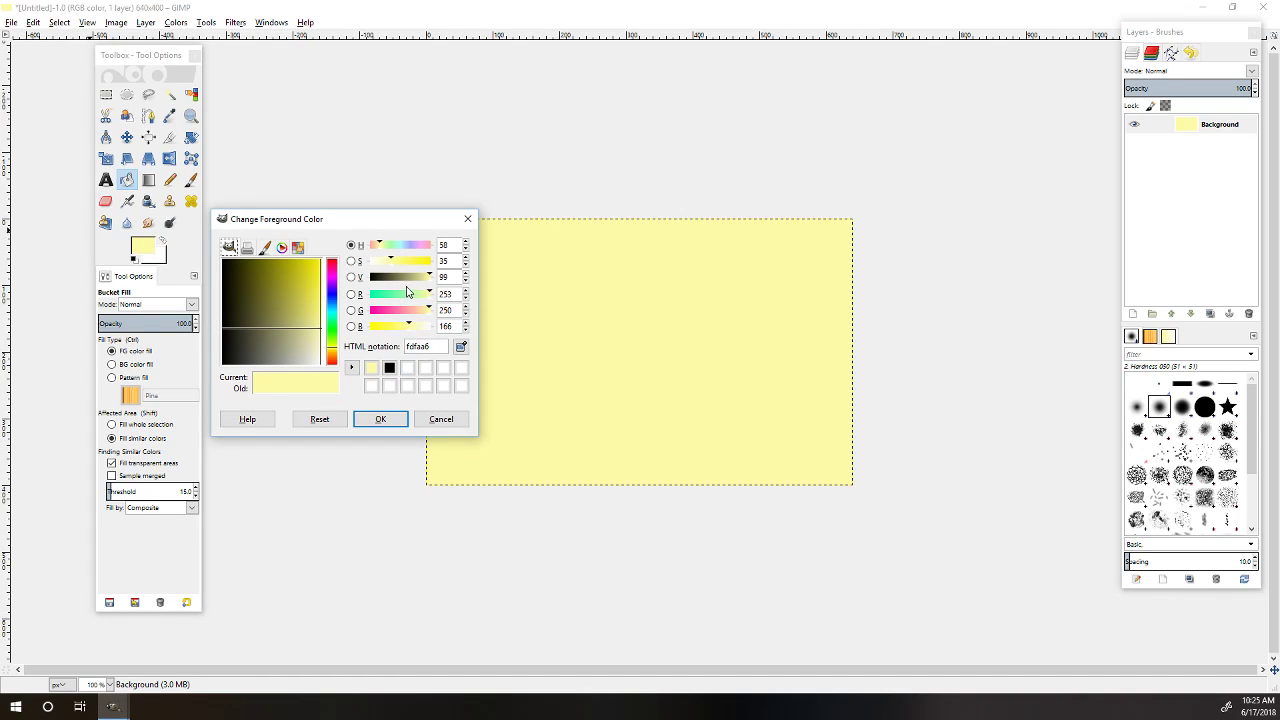
{"action": "left_click", "coordinate": [412, 280]}
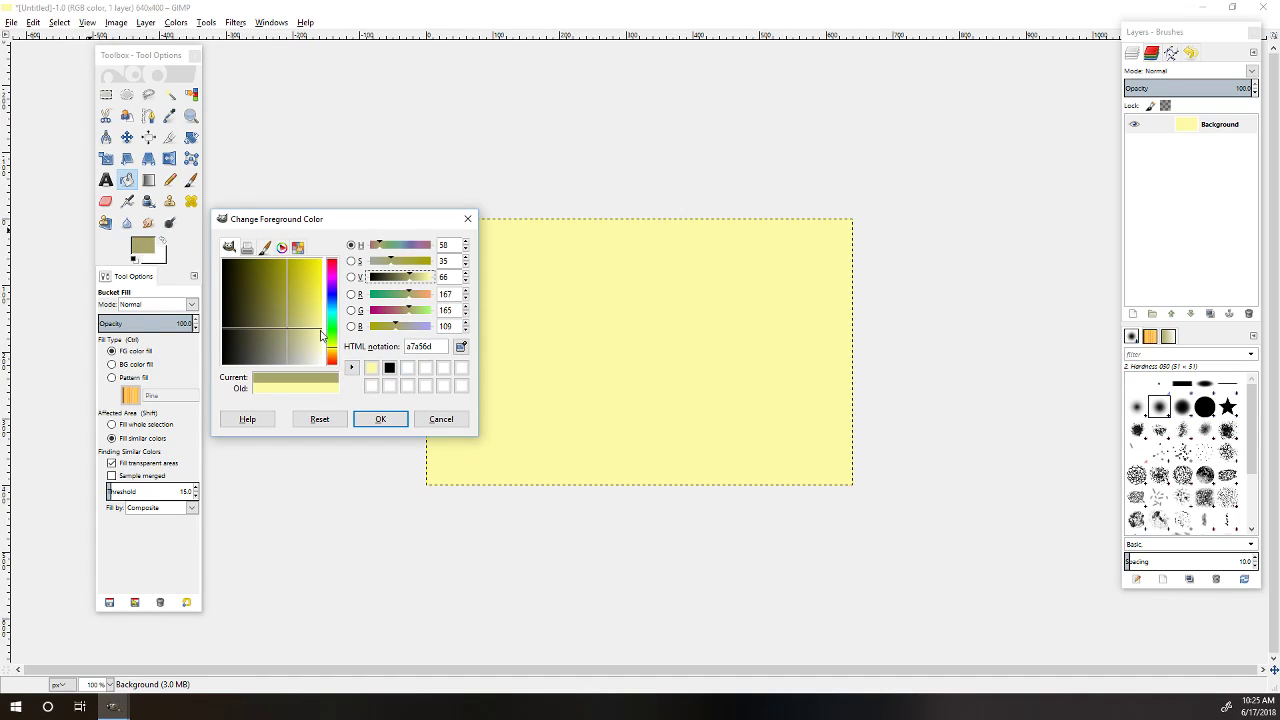
{"action": "left_click_drag", "start_coordinate": [294, 337], "coordinate": [294, 364]}
{"action": "left_click", "coordinate": [380, 419]}
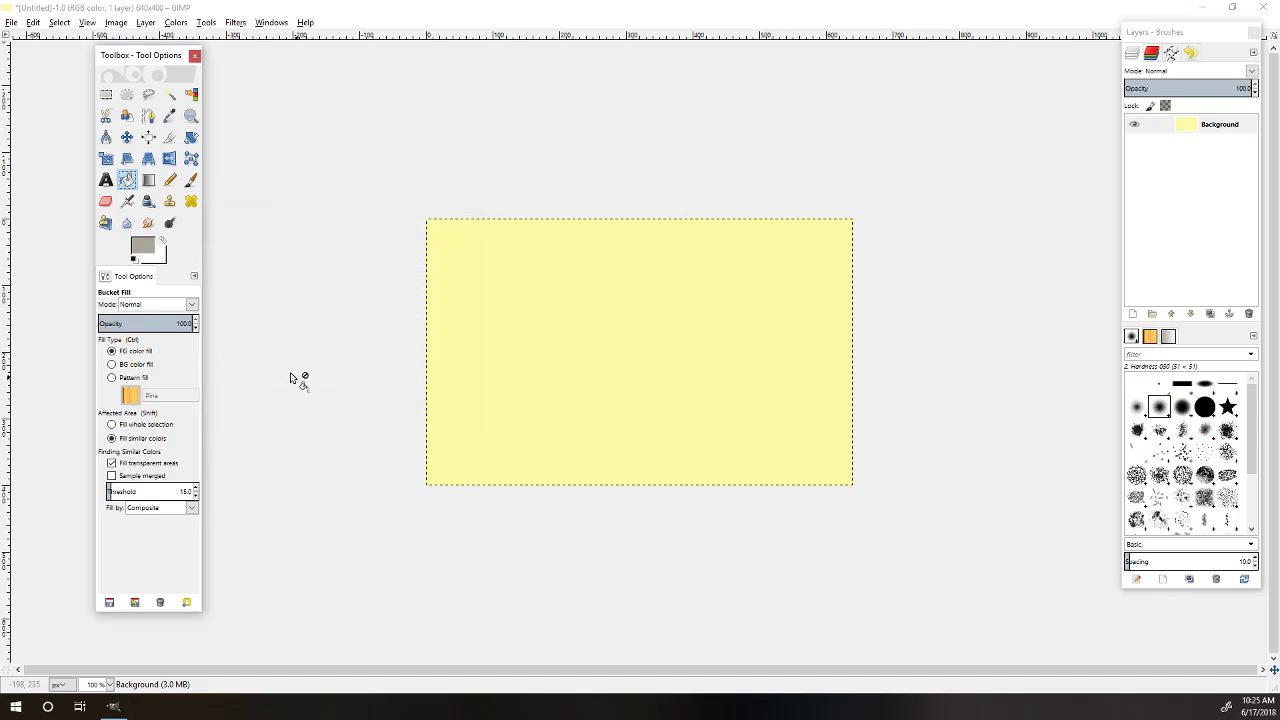
{"action": "left_click", "coordinate": [127, 202]}
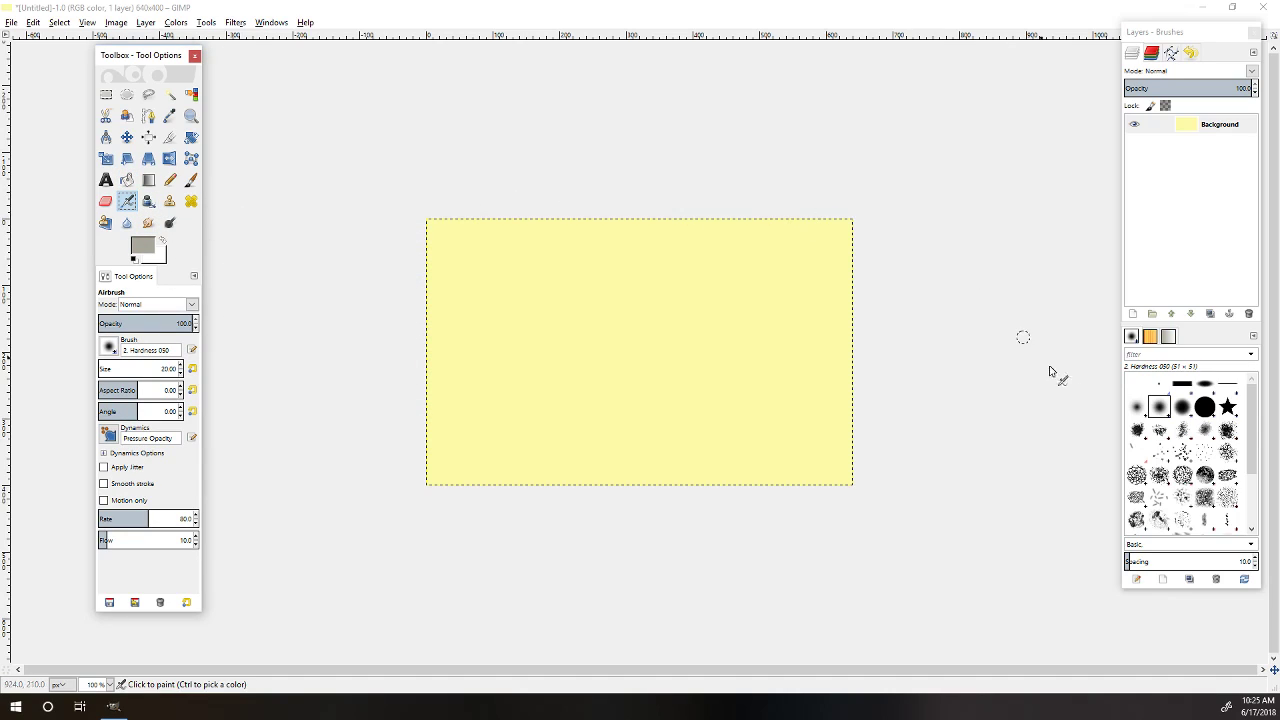
{"action": "left_click", "coordinate": [1229, 503]}
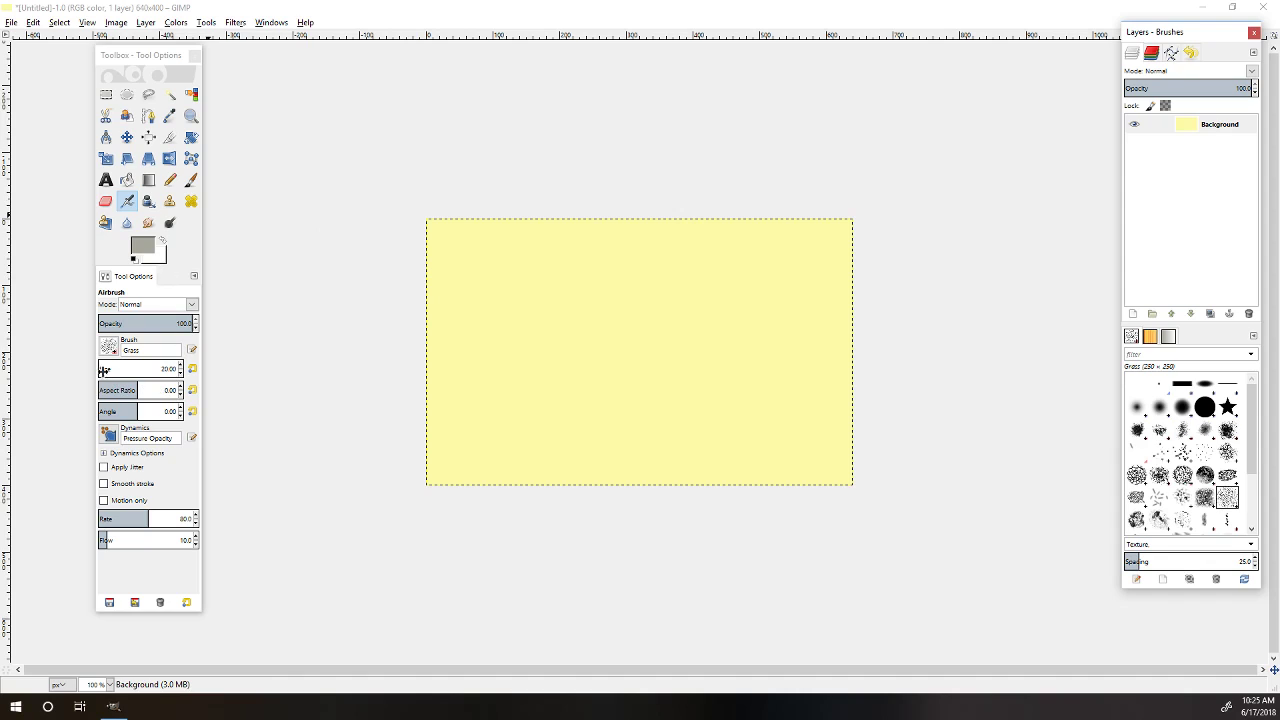
{"action": "left_click_drag", "start_coordinate": [100, 369], "coordinate": [148, 369]}
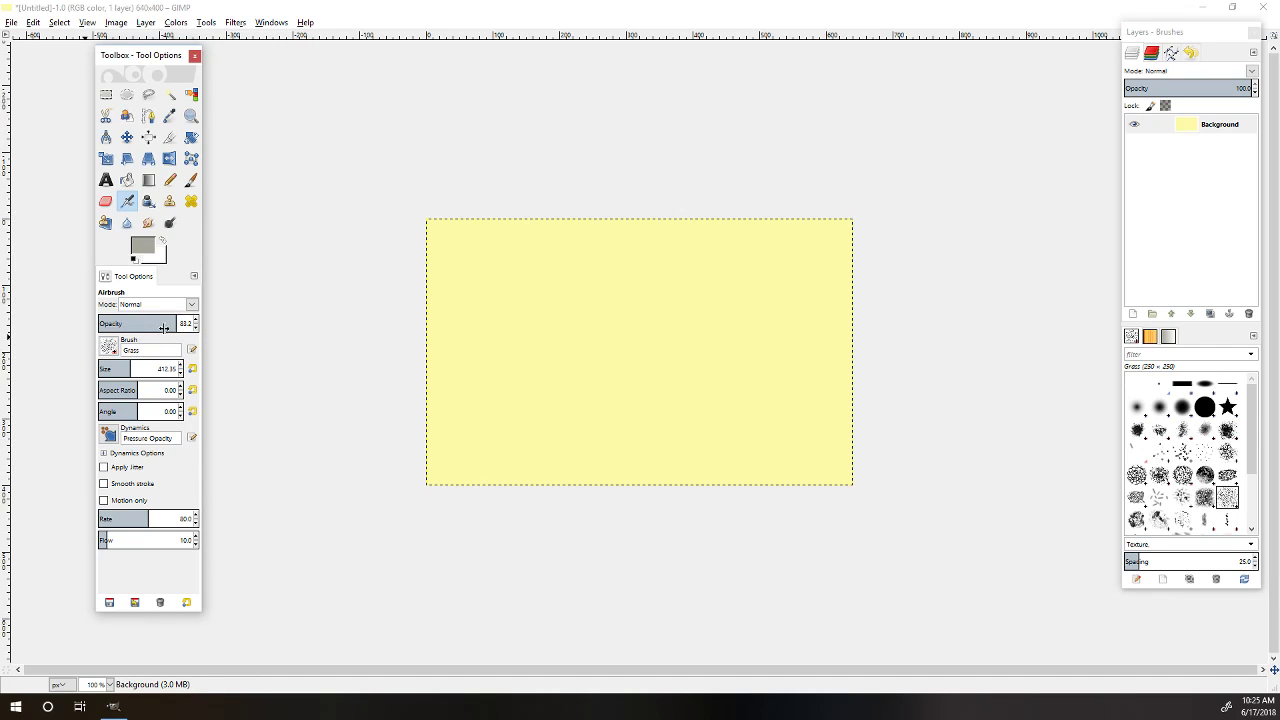
{"action": "mouse_move", "coordinate": [560, 300]}
{"action": "left_mouse_down"}
{"action": "mouse_move", "coordinate": [860, 310]}
{"action": "mouse_move", "coordinate": [545, 302]}
{"action": "mouse_move", "coordinate": [751, 351]}
{"action": "mouse_move", "coordinate": [560, 245]}
{"action": "mouse_move", "coordinate": [860, 340]}
{"action": "mouse_move", "coordinate": [715, 295]}
{"action": "left_mouse_up"}
{"action": "mouse_move", "coordinate": [803, 330]}
{"action": "left_mouse_down"}
{"action": "mouse_move", "coordinate": [480, 171]}
{"action": "mouse_move", "coordinate": [663, 400]}
{"action": "mouse_move", "coordinate": [726, 214]}
{"action": "mouse_move", "coordinate": [355, 268]}
{"action": "mouse_move", "coordinate": [729, 371]}
{"action": "mouse_move", "coordinate": [514, 277]}
{"action": "mouse_move", "coordinate": [560, 400]}
{"action": "mouse_move", "coordinate": [226, 312]}
{"action": "left_mouse_up"}
Step: Darken the canvas with dark grey Grass airbrush strokes, raising the opacity to about 92 for the final pass
{"action": "left_click", "coordinate": [143, 246]}
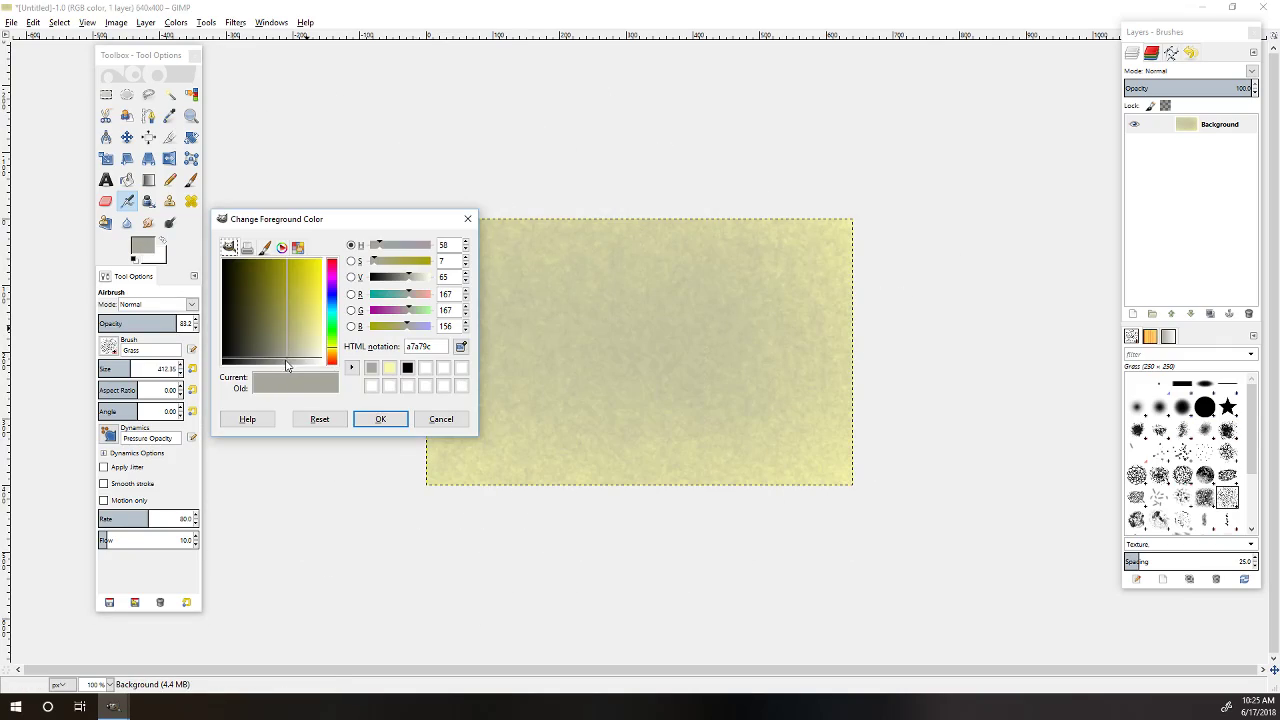
{"action": "left_click", "coordinate": [286, 365]}
{"action": "left_click", "coordinate": [376, 419]}
{"action": "mouse_move", "coordinate": [530, 276]}
{"action": "left_mouse_down"}
{"action": "mouse_move", "coordinate": [500, 430]}
{"action": "mouse_move", "coordinate": [900, 300]}
{"action": "mouse_move", "coordinate": [571, 272]}
{"action": "mouse_move", "coordinate": [784, 272]}
{"action": "mouse_move", "coordinate": [720, 549]}
{"action": "mouse_move", "coordinate": [606, 543]}
{"action": "mouse_move", "coordinate": [829, 400]}
{"action": "mouse_move", "coordinate": [855, 272]}
{"action": "mouse_move", "coordinate": [531, 277]}
{"action": "mouse_move", "coordinate": [457, 380]}
{"action": "mouse_move", "coordinate": [815, 462]}
{"action": "mouse_move", "coordinate": [737, 274]}
{"action": "mouse_move", "coordinate": [790, 380]}
{"action": "mouse_move", "coordinate": [800, 340]}
{"action": "mouse_move", "coordinate": [891, 310]}
{"action": "mouse_move", "coordinate": [829, 571]}
{"action": "mouse_move", "coordinate": [571, 571]}
{"action": "mouse_move", "coordinate": [496, 440]}
{"action": "left_mouse_up"}
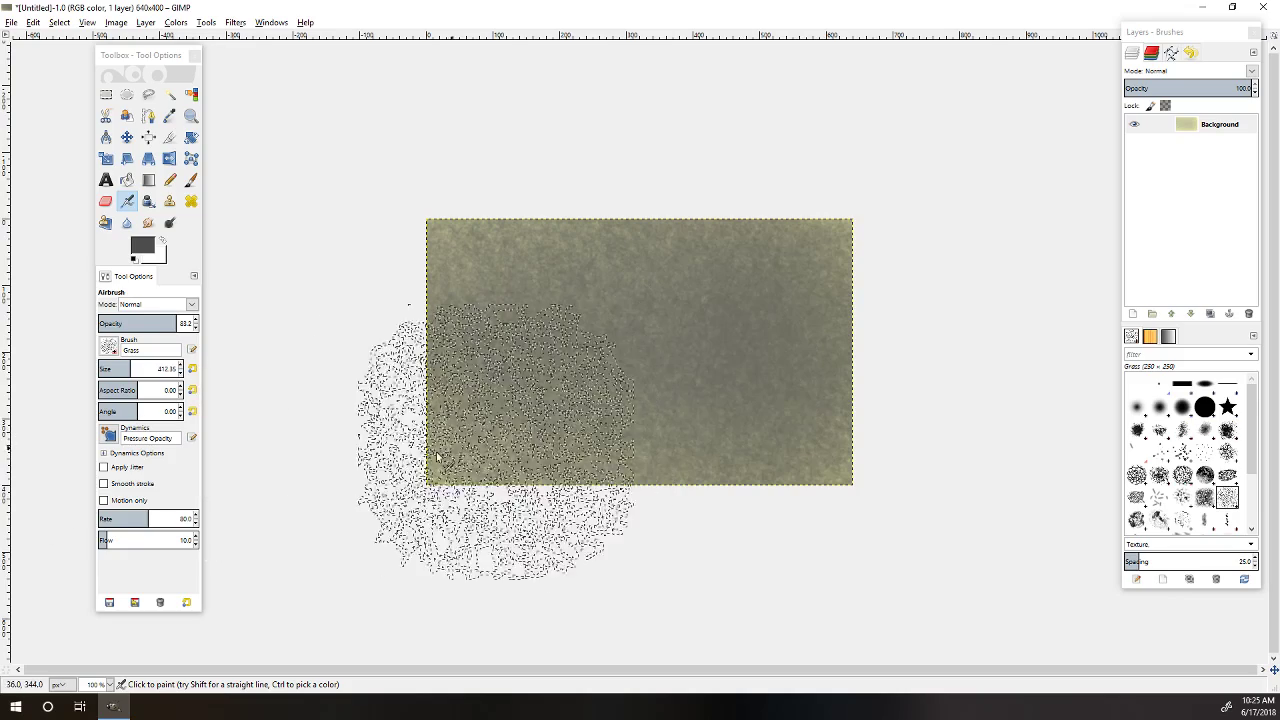
{"action": "left_click_drag", "start_coordinate": [165, 325], "coordinate": [185, 324]}
{"action": "mouse_move", "coordinate": [452, 350]}
{"action": "left_mouse_down"}
{"action": "mouse_move", "coordinate": [816, 316]}
{"action": "mouse_move", "coordinate": [905, 438]}
{"action": "mouse_move", "coordinate": [381, 438]}
{"action": "mouse_move", "coordinate": [464, 250]}
{"action": "mouse_move", "coordinate": [571, 136]}
{"action": "mouse_move", "coordinate": [328, 164]}
{"action": "mouse_move", "coordinate": [838, 228]}
{"action": "mouse_move", "coordinate": [863, 268]}
{"action": "left_mouse_up"}
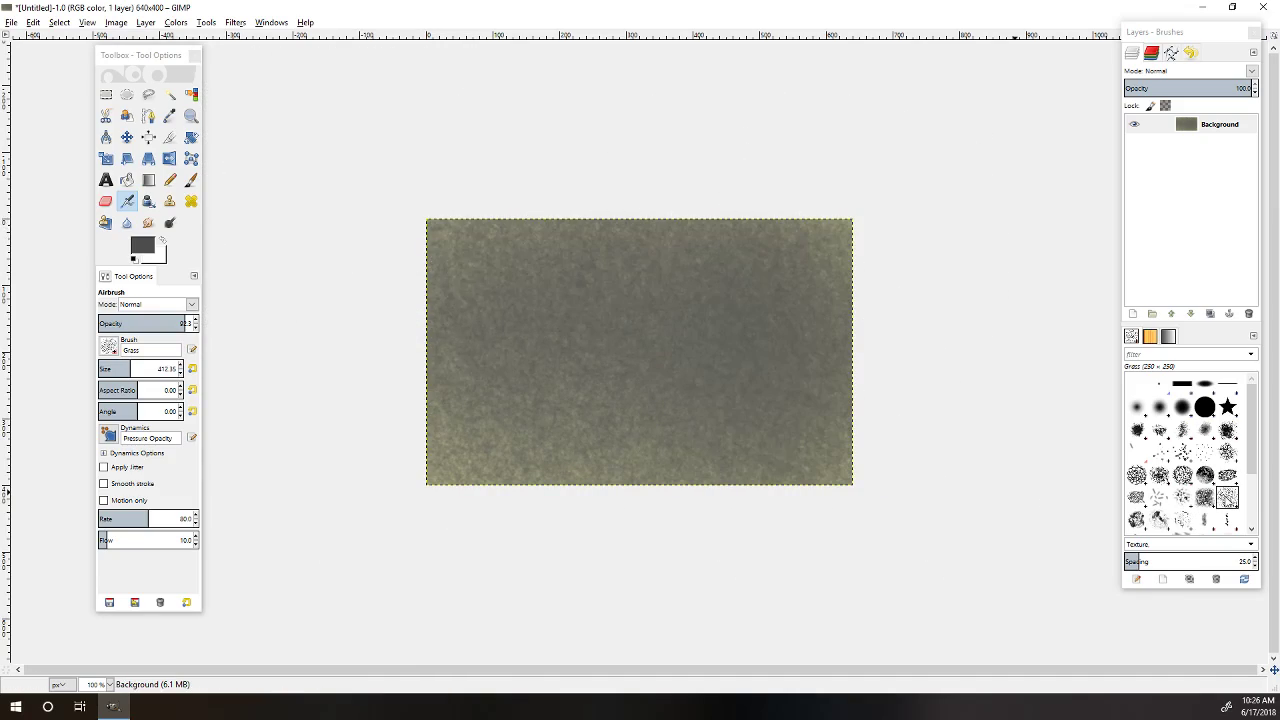
Step: Airbrush mottled texture over the canvas with the Cell 01 brush, first in dark grey and then in grey a7a79c
{"action": "left_click", "coordinate": [1228, 452]}
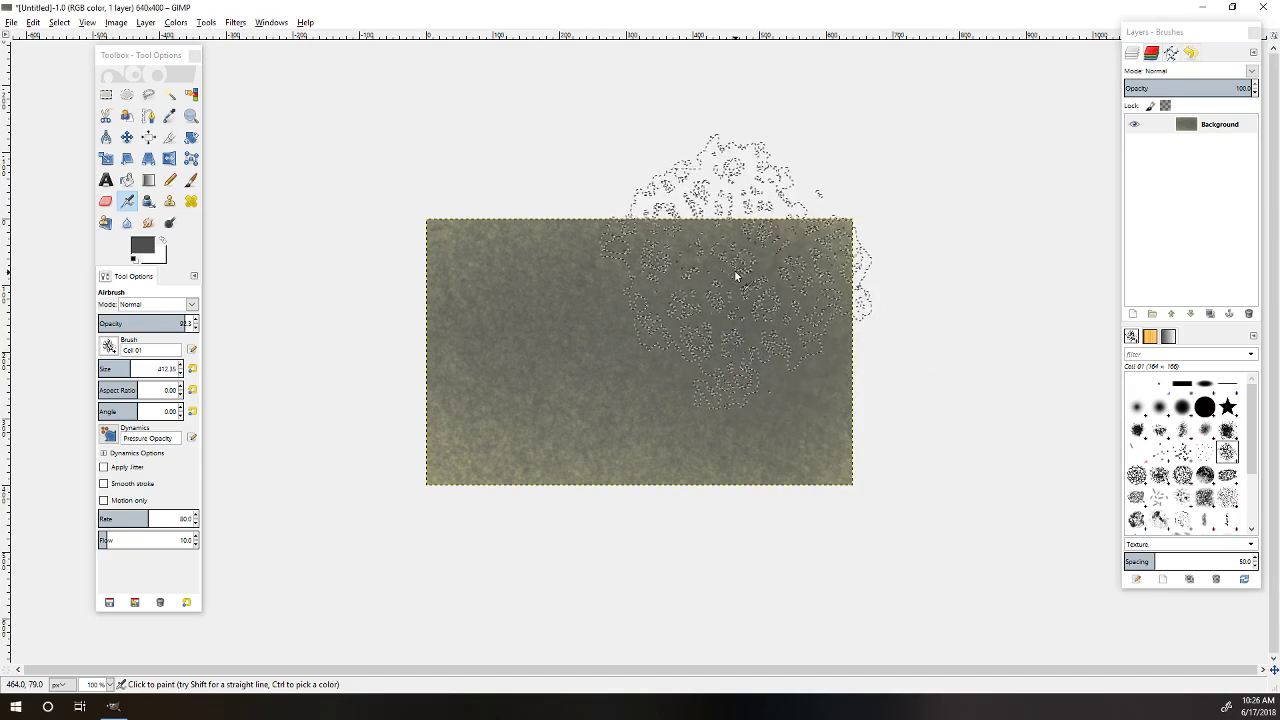
{"action": "mouse_move", "coordinate": [784, 272]}
{"action": "left_mouse_down"}
{"action": "mouse_move", "coordinate": [589, 400]}
{"action": "mouse_move", "coordinate": [480, 449]}
{"action": "mouse_move", "coordinate": [728, 481]}
{"action": "mouse_move", "coordinate": [671, 585]}
{"action": "mouse_move", "coordinate": [876, 414]}
{"action": "mouse_move", "coordinate": [720, 234]}
{"action": "mouse_move", "coordinate": [537, 249]}
{"action": "mouse_move", "coordinate": [489, 443]}
{"action": "mouse_move", "coordinate": [531, 480]}
{"action": "mouse_move", "coordinate": [757, 491]}
{"action": "mouse_move", "coordinate": [797, 251]}
{"action": "mouse_move", "coordinate": [363, 406]}
{"action": "mouse_move", "coordinate": [575, 590]}
{"action": "mouse_move", "coordinate": [767, 487]}
{"action": "mouse_move", "coordinate": [850, 345]}
{"action": "mouse_move", "coordinate": [780, 200]}
{"action": "mouse_move", "coordinate": [477, 257]}
{"action": "mouse_move", "coordinate": [380, 300]}
{"action": "left_mouse_up"}
{"action": "left_click", "coordinate": [145, 250]}
{"action": "left_click", "coordinate": [390, 368]}
{"action": "left_click", "coordinate": [382, 418]}
{"action": "mouse_move", "coordinate": [380, 414]}
{"action": "left_mouse_down"}
{"action": "mouse_move", "coordinate": [354, 279]}
{"action": "mouse_move", "coordinate": [613, 267]}
{"action": "mouse_move", "coordinate": [910, 317]}
{"action": "mouse_move", "coordinate": [808, 459]}
{"action": "mouse_move", "coordinate": [783, 416]}
{"action": "mouse_move", "coordinate": [604, 413]}
{"action": "mouse_move", "coordinate": [460, 457]}
{"action": "mouse_move", "coordinate": [697, 499]}
{"action": "mouse_move", "coordinate": [918, 480]}
{"action": "mouse_move", "coordinate": [861, 275]}
{"action": "mouse_move", "coordinate": [353, 349]}
{"action": "mouse_move", "coordinate": [435, 453]}
{"action": "mouse_move", "coordinate": [912, 347]}
{"action": "mouse_move", "coordinate": [852, 229]}
{"action": "mouse_move", "coordinate": [677, 250]}
{"action": "mouse_move", "coordinate": [464, 331]}
{"action": "mouse_move", "coordinate": [388, 345]}
{"action": "mouse_move", "coordinate": [877, 368]}
{"action": "mouse_move", "coordinate": [569, 293]}
{"action": "mouse_move", "coordinate": [535, 491]}
{"action": "mouse_move", "coordinate": [579, 491]}
{"action": "mouse_move", "coordinate": [683, 325]}
{"action": "mouse_move", "coordinate": [616, 293]}
{"action": "mouse_move", "coordinate": [563, 299]}
{"action": "mouse_move", "coordinate": [602, 341]}
{"action": "mouse_move", "coordinate": [763, 414]}
{"action": "mouse_move", "coordinate": [635, 500]}
{"action": "mouse_move", "coordinate": [725, 247]}
{"action": "mouse_move", "coordinate": [656, 219]}
{"action": "mouse_move", "coordinate": [567, 233]}
{"action": "mouse_move", "coordinate": [563, 269]}
{"action": "mouse_move", "coordinate": [314, 322]}
{"action": "mouse_move", "coordinate": [280, 347]}
{"action": "mouse_move", "coordinate": [271, 286]}
{"action": "left_mouse_up"}
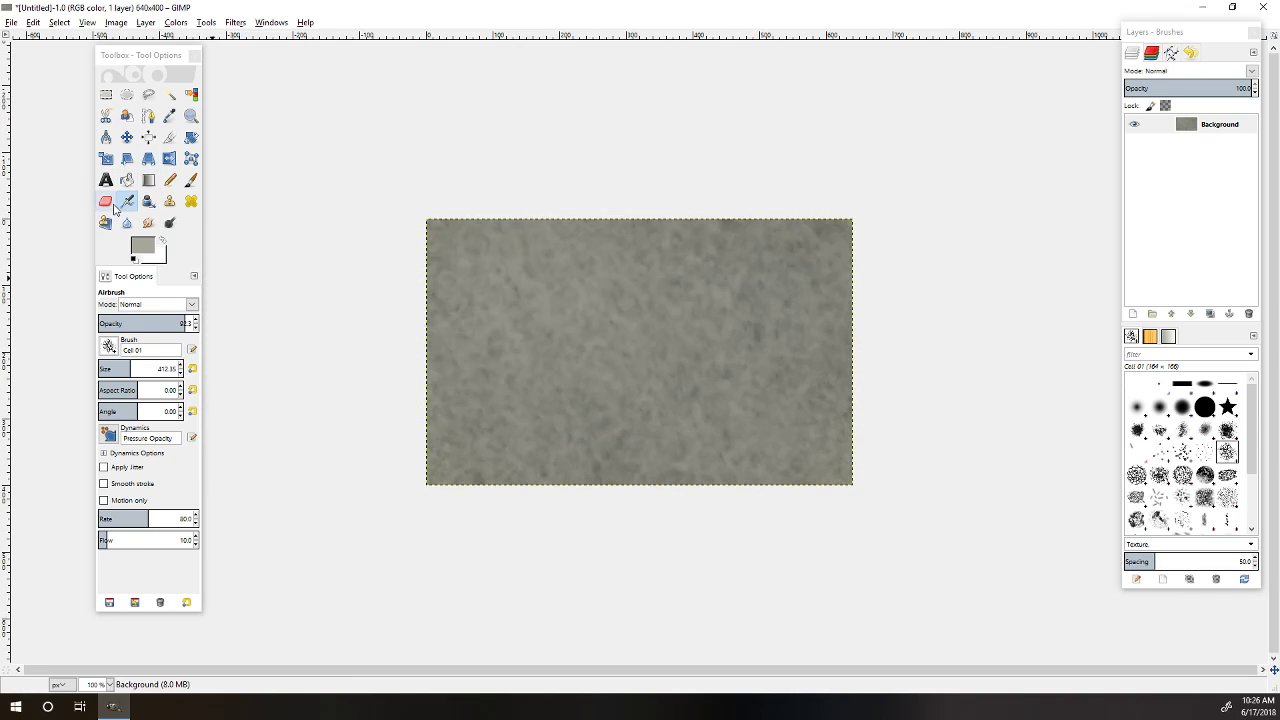
Step: Choose a slightly darker grey foreground and set up the Pencil tool with the 2. Hardness 075 brush at a smaller size
{"action": "left_click", "coordinate": [143, 245]}
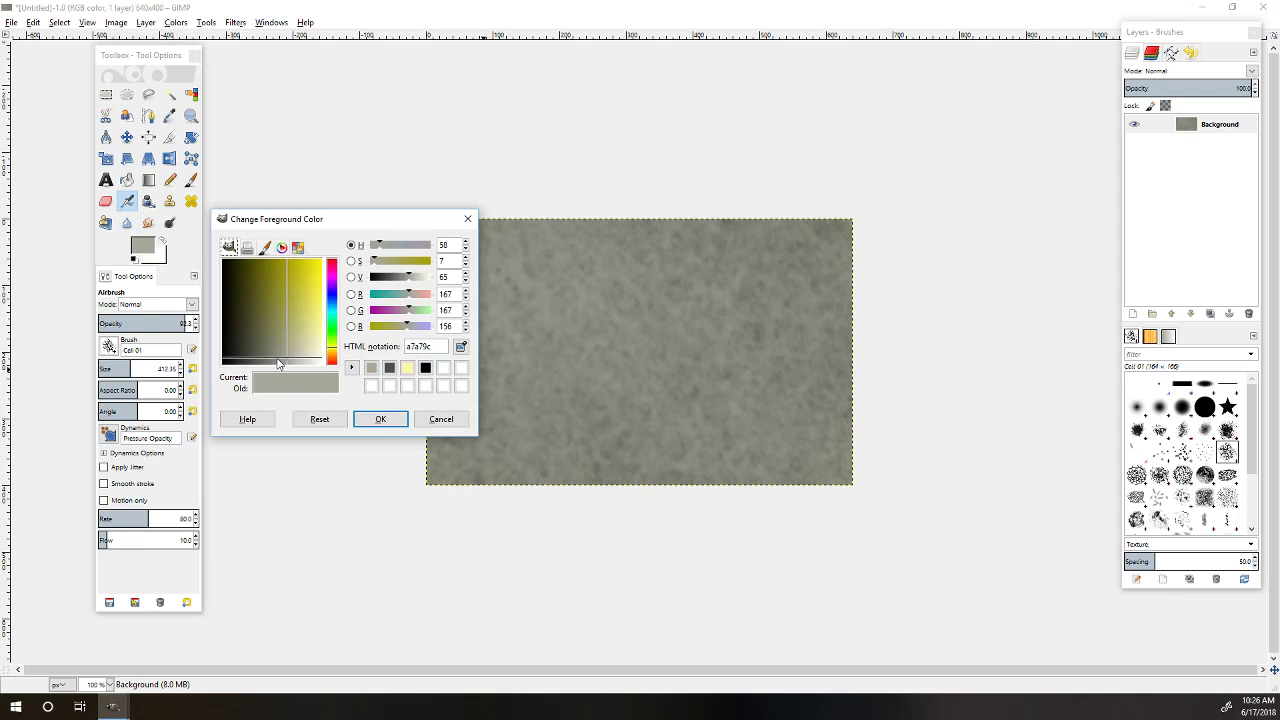
{"action": "left_click", "coordinate": [376, 419]}
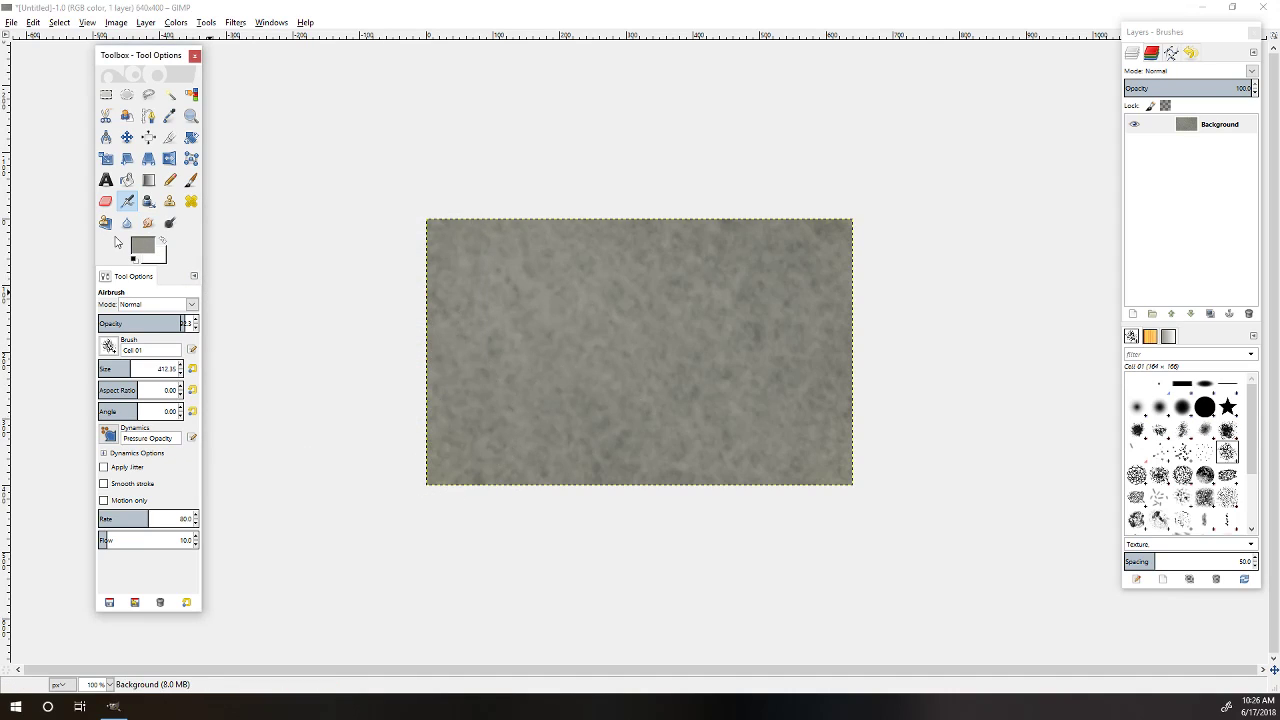
{"action": "left_click", "coordinate": [189, 182]}
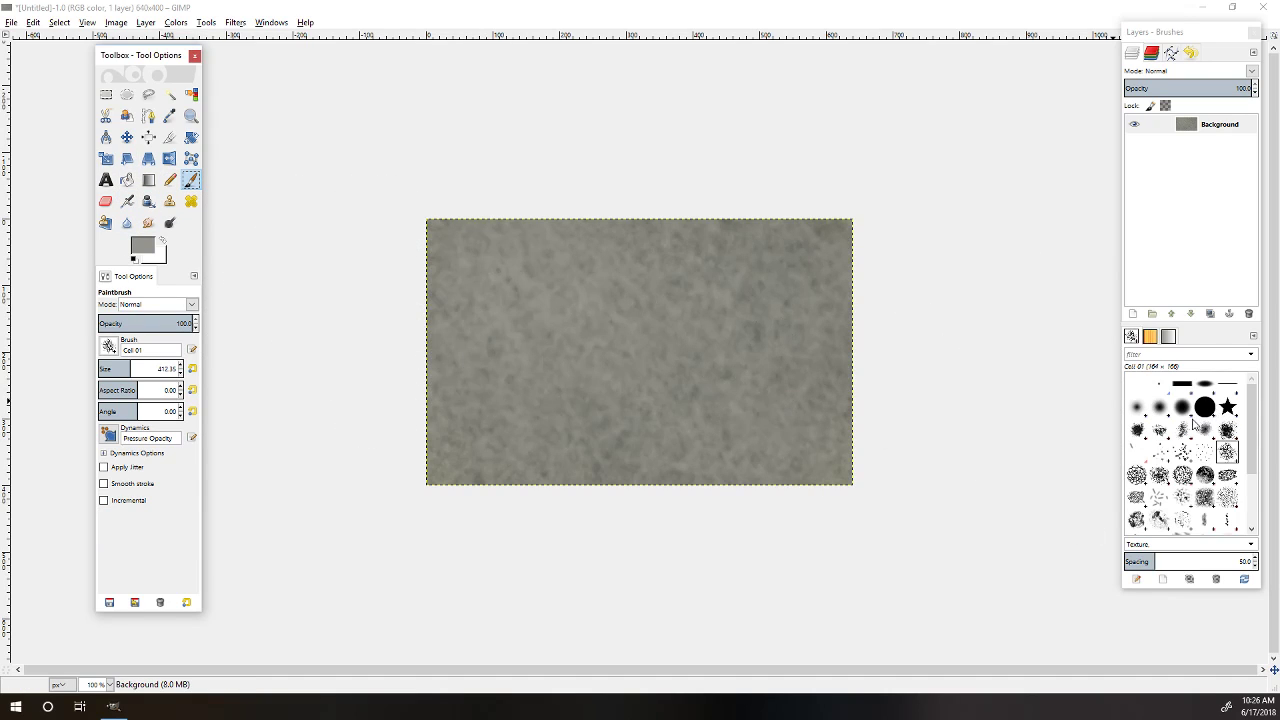
{"action": "left_click", "coordinate": [1182, 406]}
{"action": "left_click", "coordinate": [169, 180]}
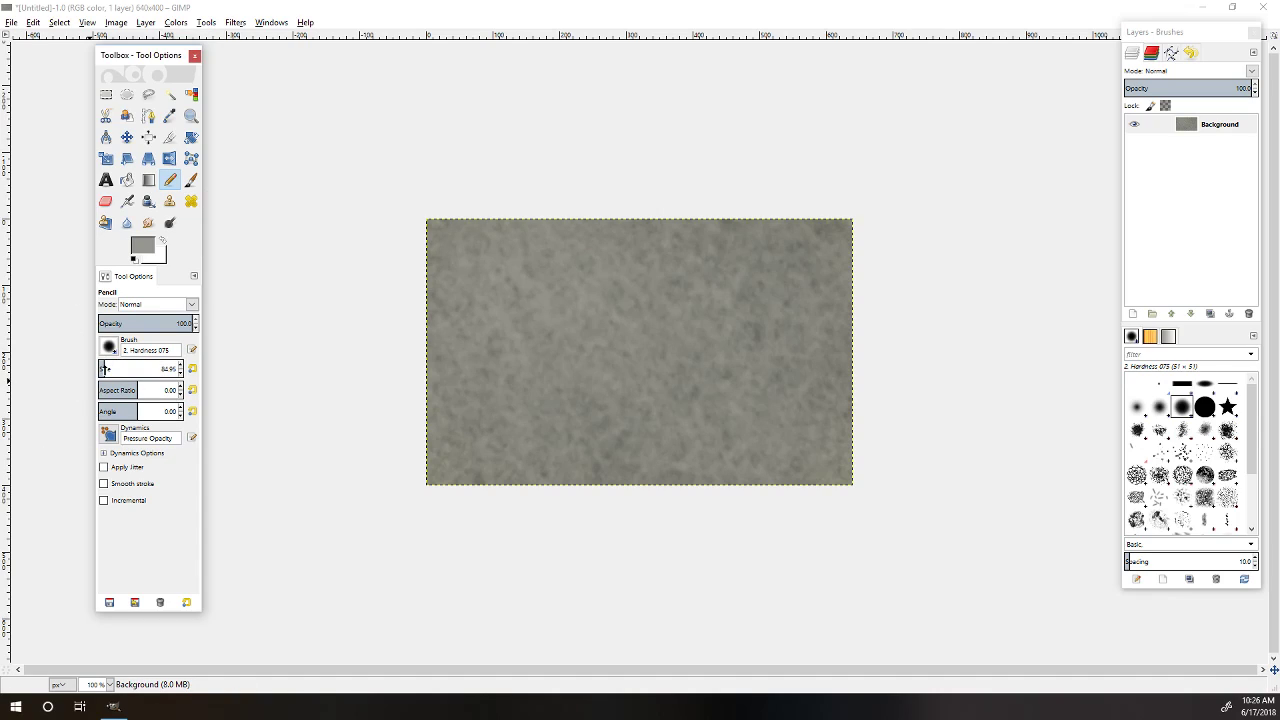
{"action": "left_click_drag", "start_coordinate": [101, 369], "coordinate": [99, 370]}
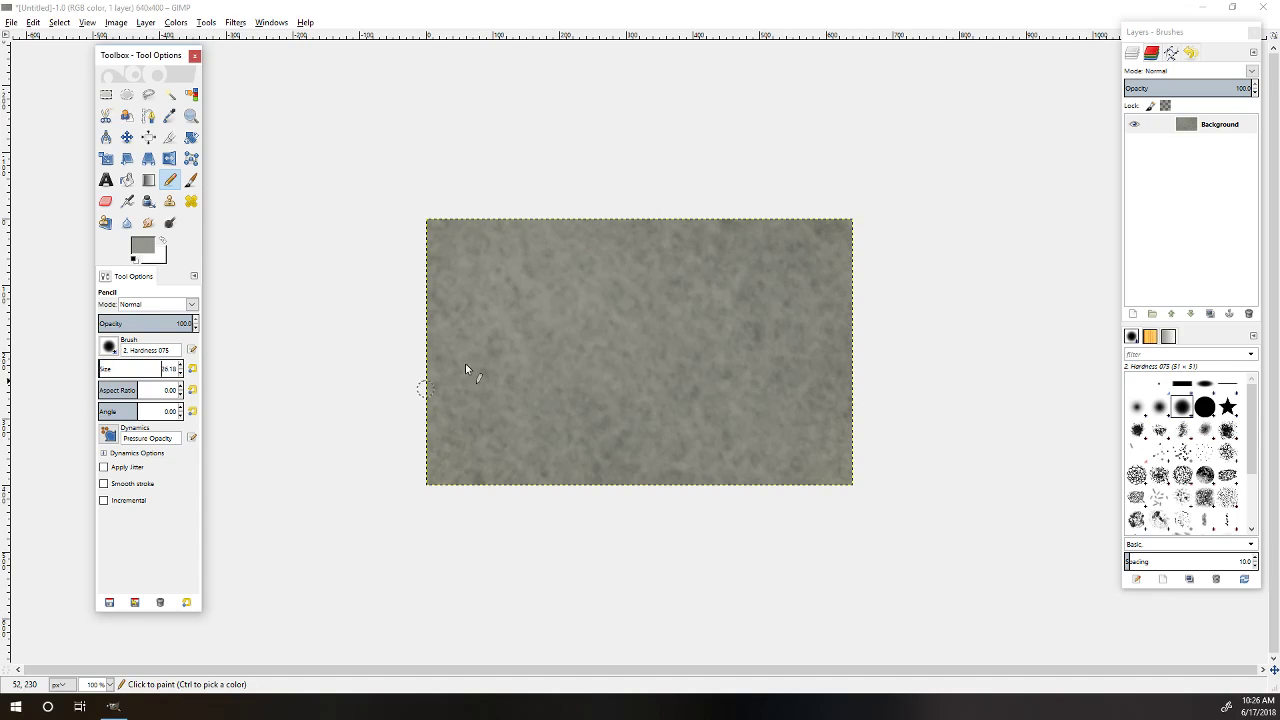
{"action": "left_click", "coordinate": [425, 278]}
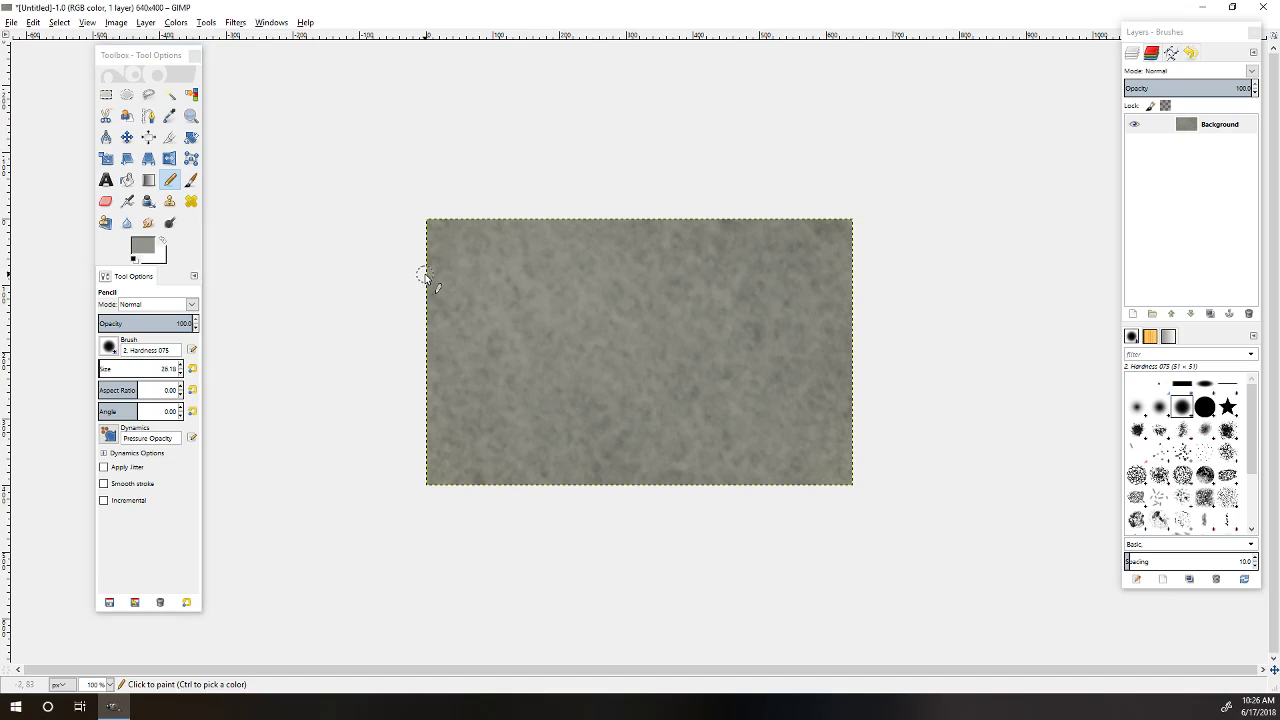
{"action": "left_click", "coordinate": [472, 240]}
{"action": "key", "text": "ctrl+z"}
{"action": "key", "text": "ctrl+z"}
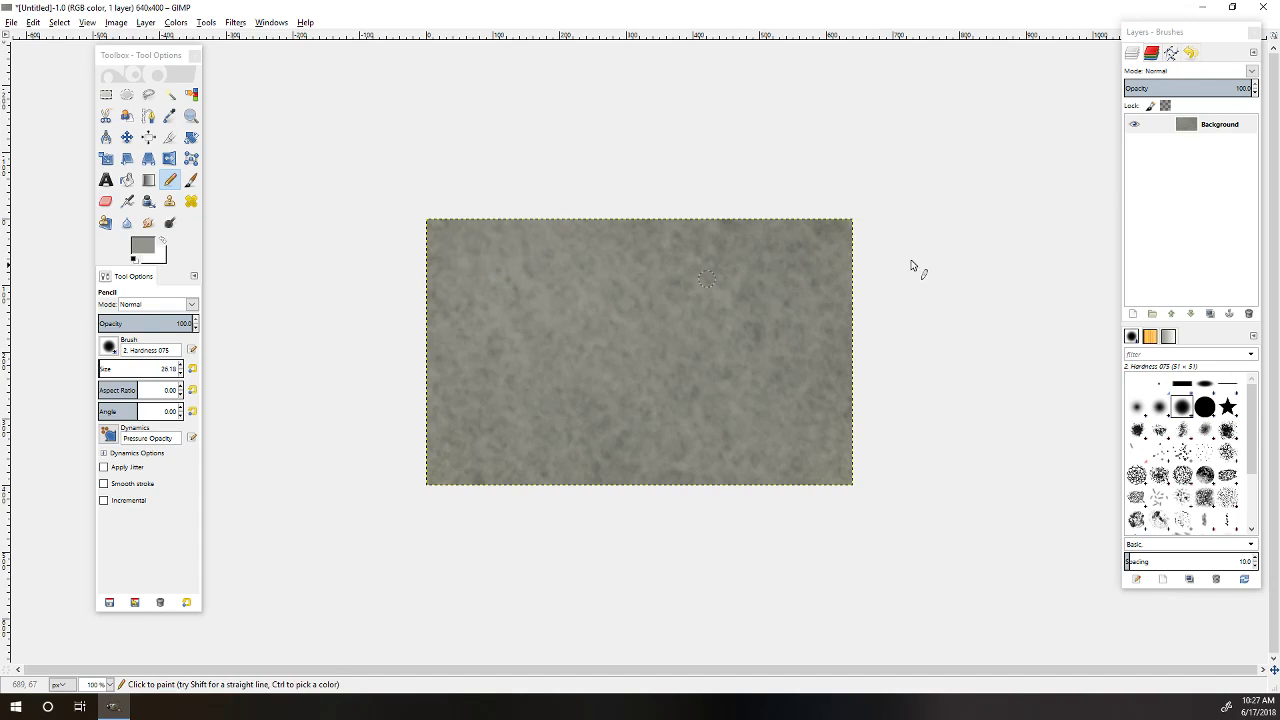
Step: Add a transparent 640 × 400 px layer named "walls" above the background
{"action": "right_click", "coordinate": [1162, 147]}
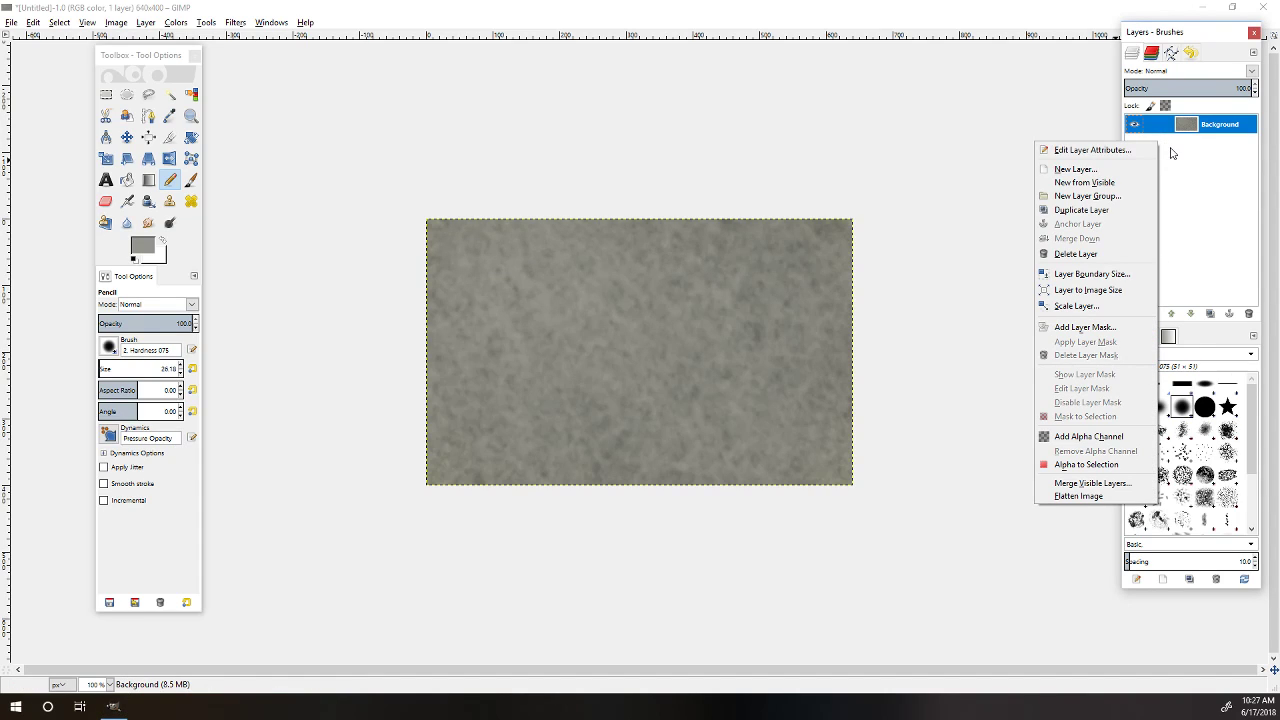
{"action": "left_click", "coordinate": [1126, 169]}
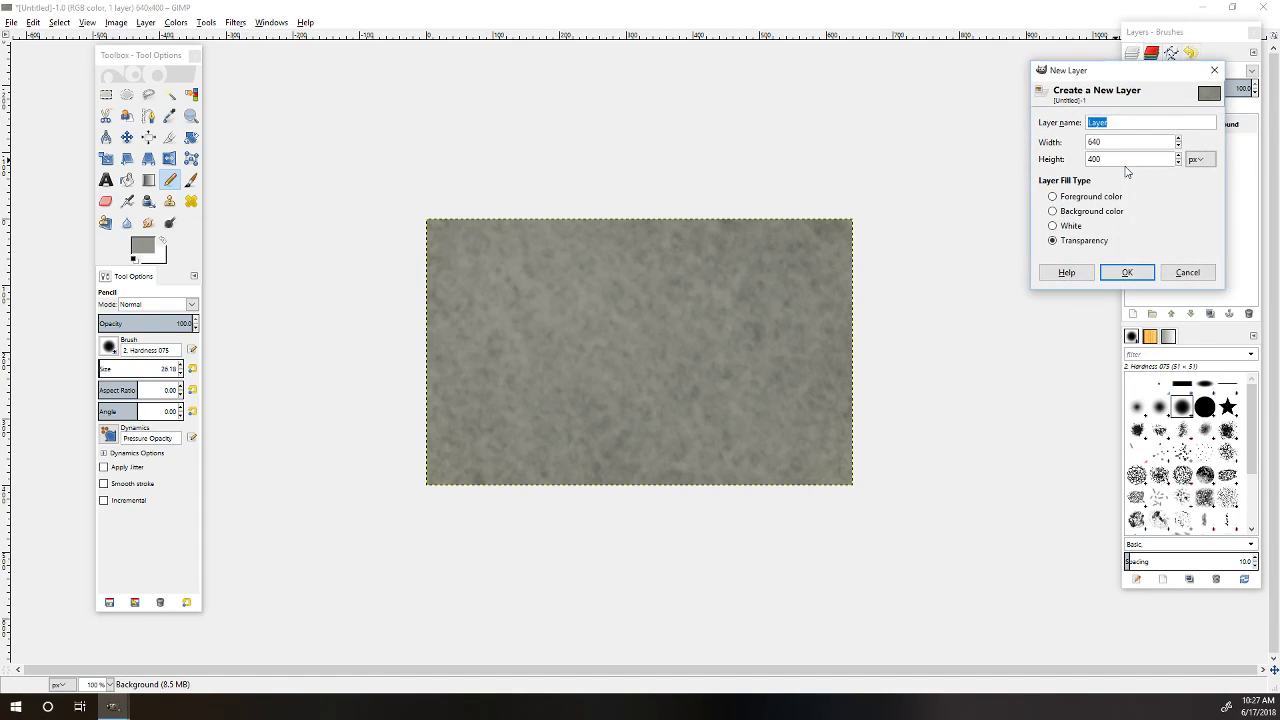
{"action": "type", "text": "walls"}
{"action": "left_click", "coordinate": [1127, 272]}
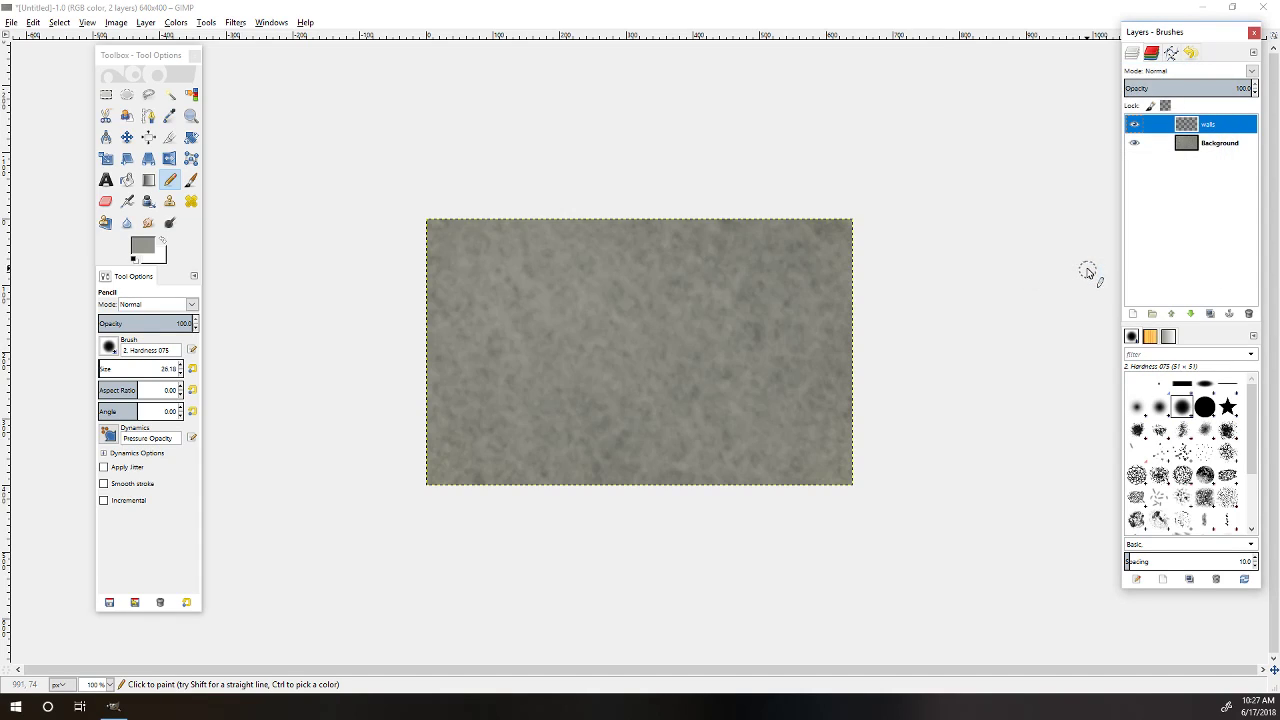
Step: Draw solid grey wall areas on the walls layer in the canvas's upper-left corner and at its top edge, bucket-filling the outlined shape
{"action": "left_click_drag", "start_coordinate": [505, 228], "coordinate": [436, 265]}
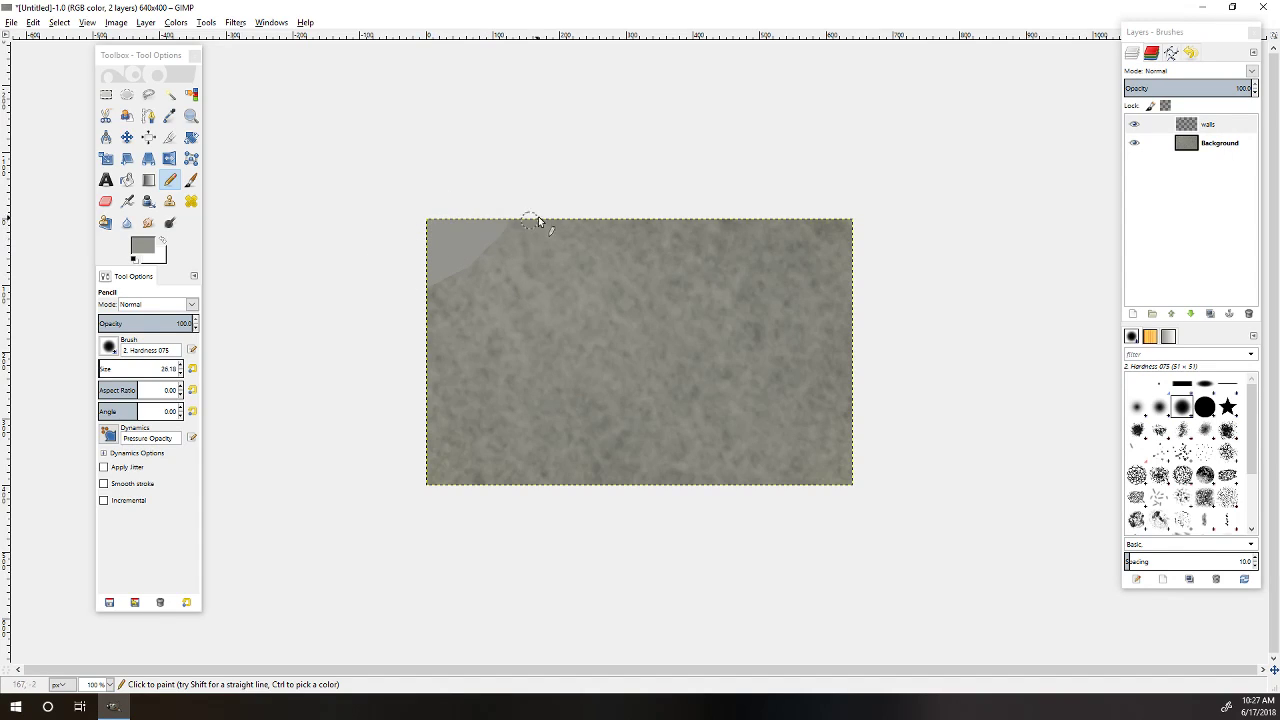
{"action": "left_click", "coordinate": [127, 180]}
{"action": "left_click", "coordinate": [594, 245]}
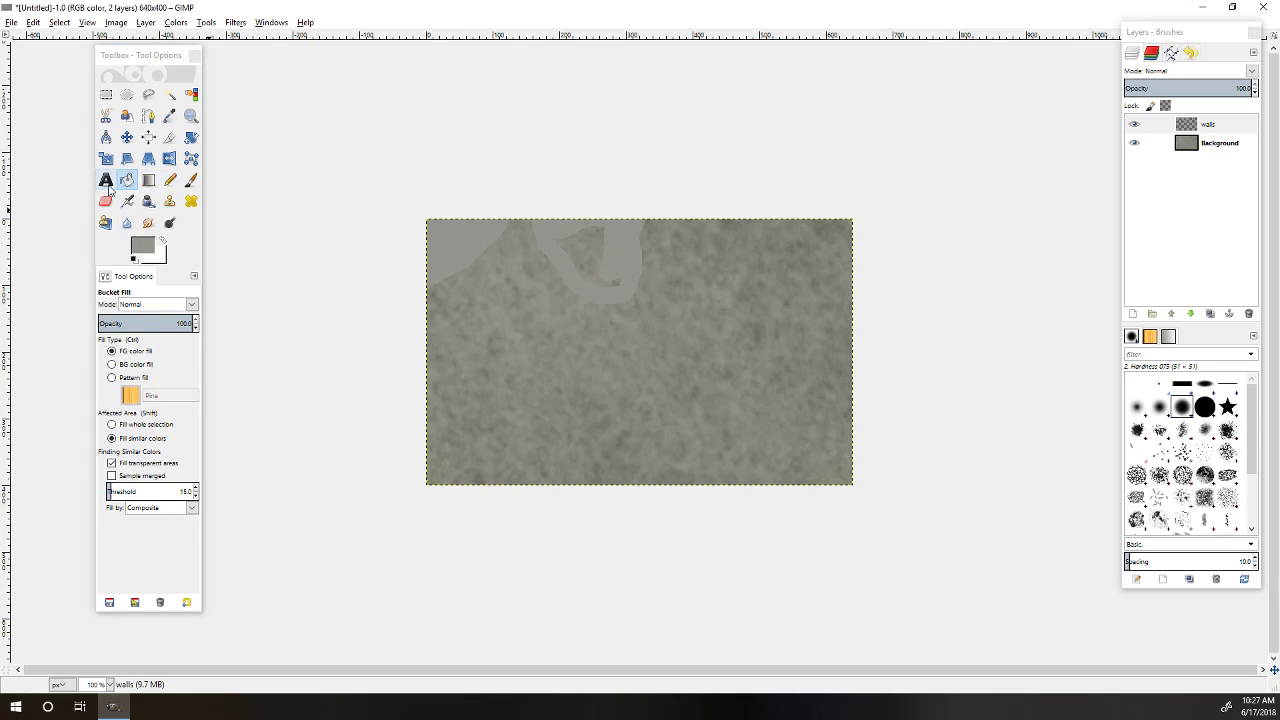
{"action": "left_click", "coordinate": [595, 275]}
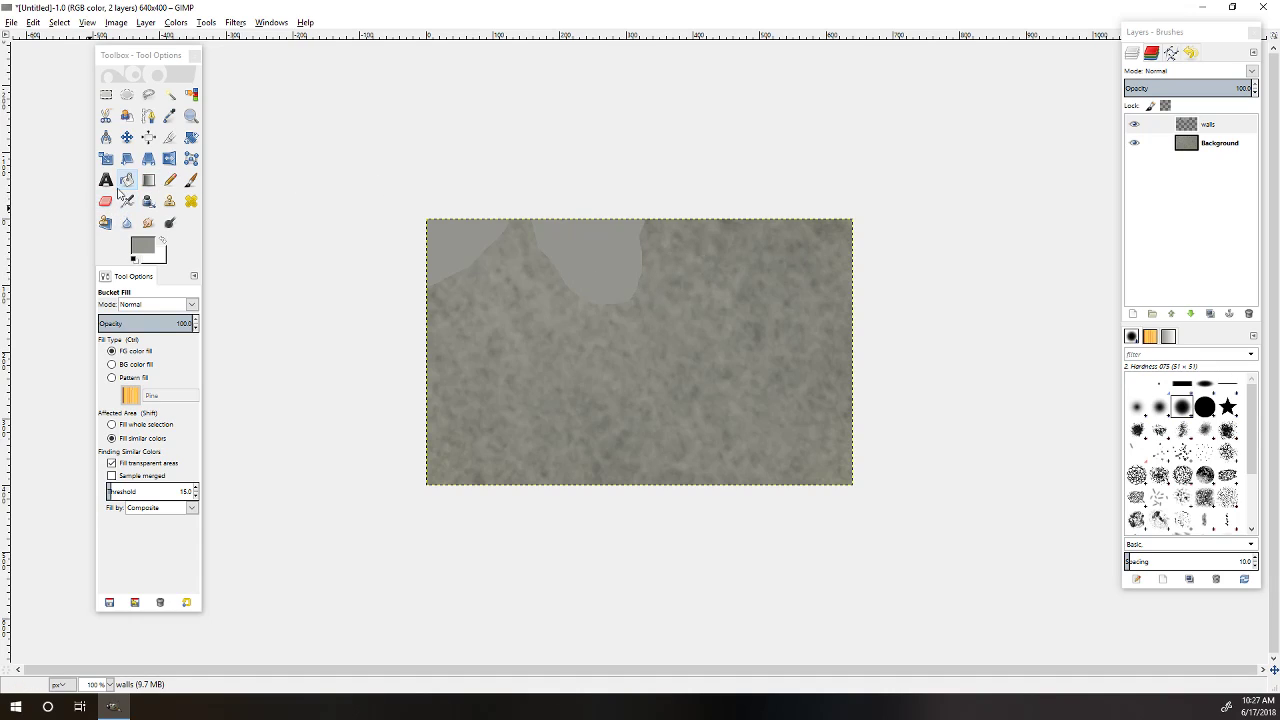
Step: Pencil a continuous wall outline from the canvas's top edge around its right and bottom sides to the left edge, and bucket-fill the area outside it
{"action": "left_click", "coordinate": [169, 179]}
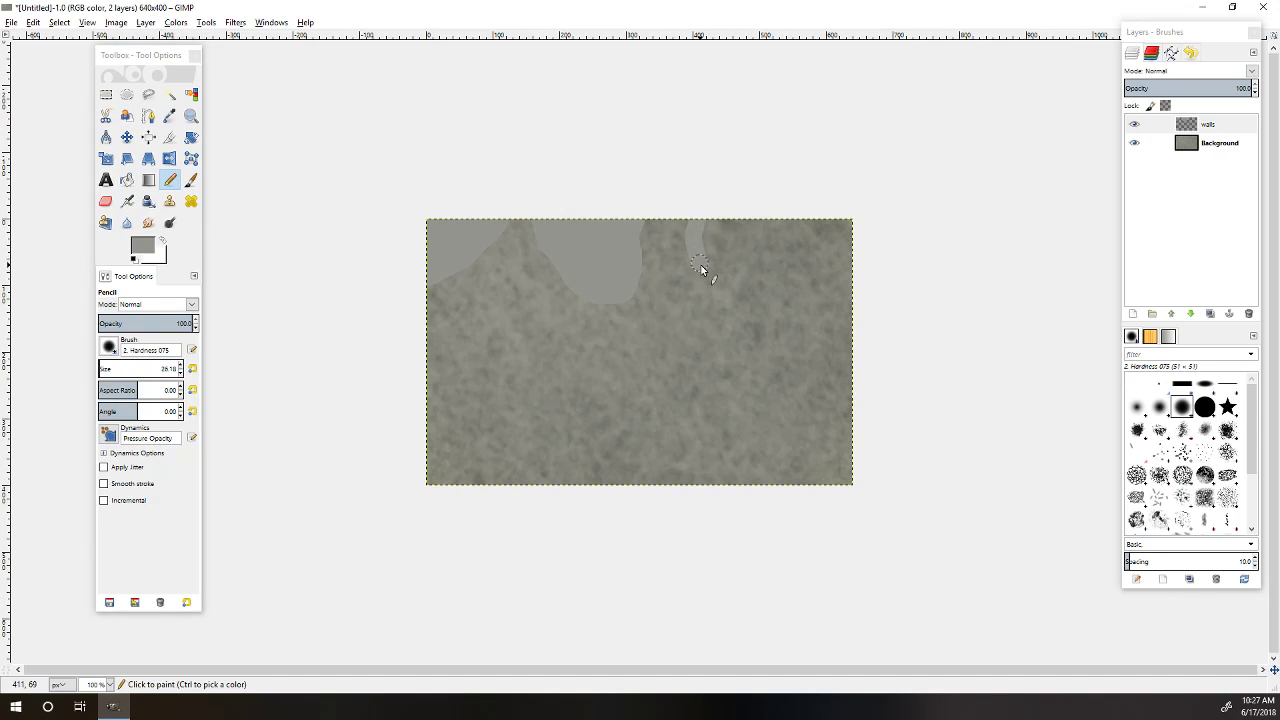
{"action": "left_click_drag", "start_coordinate": [769, 370], "coordinate": [805, 356]}
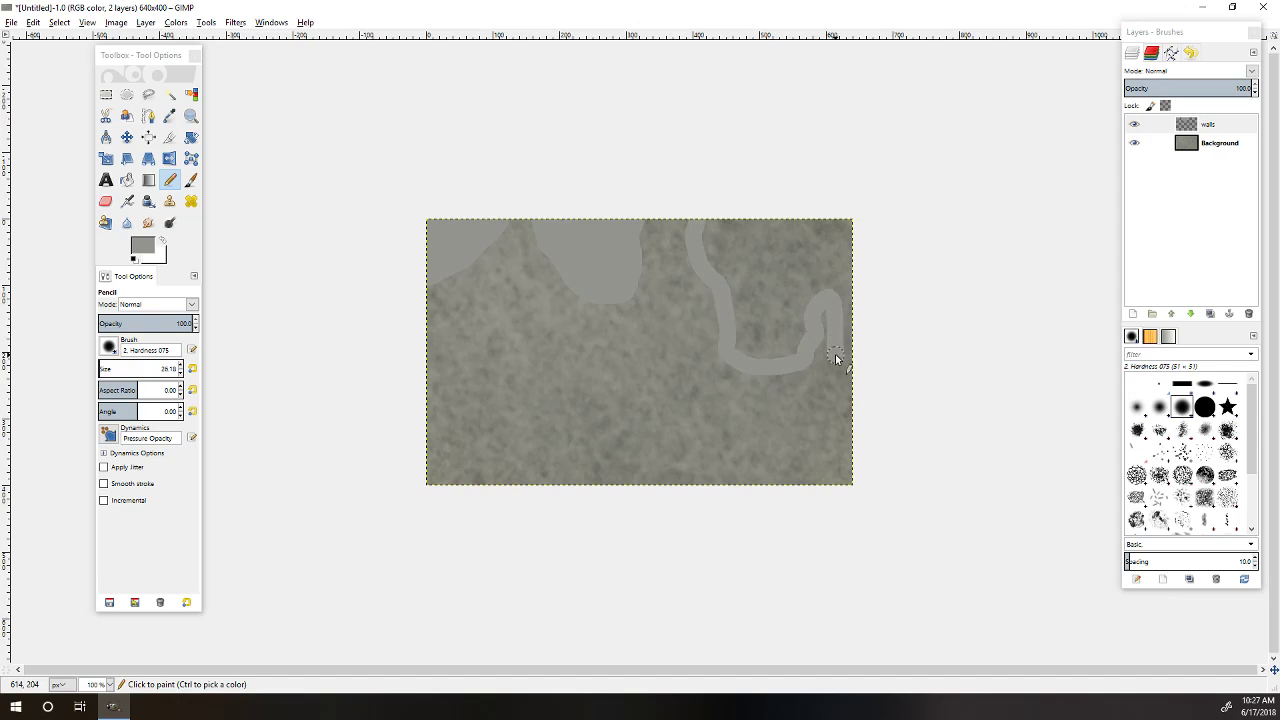
{"action": "mouse_move", "coordinate": [788, 457]}
{"action": "left_mouse_down"}
{"action": "mouse_move", "coordinate": [737, 448]}
{"action": "mouse_move", "coordinate": [596, 482]}
{"action": "mouse_move", "coordinate": [520, 484]}
{"action": "mouse_move", "coordinate": [470, 465]}
{"action": "mouse_move", "coordinate": [447, 385]}
{"action": "left_mouse_up"}
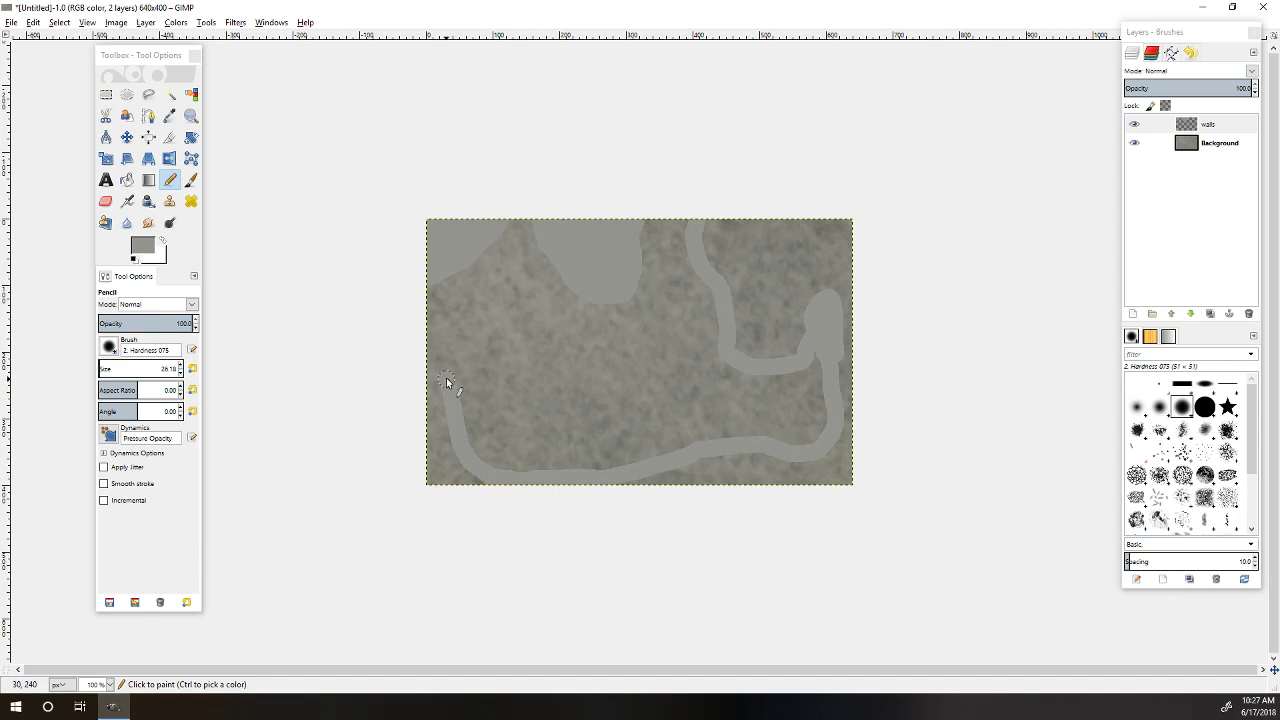
{"action": "left_click", "coordinate": [126, 179]}
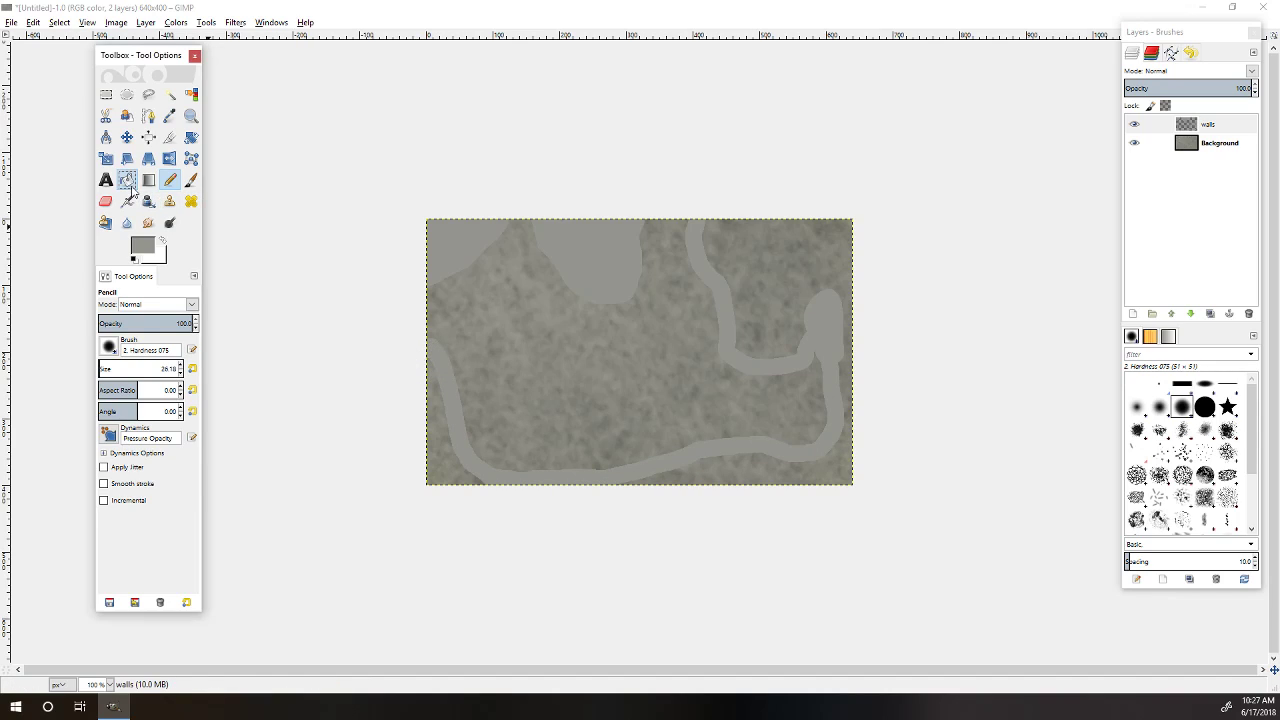
{"action": "left_click", "coordinate": [776, 250]}
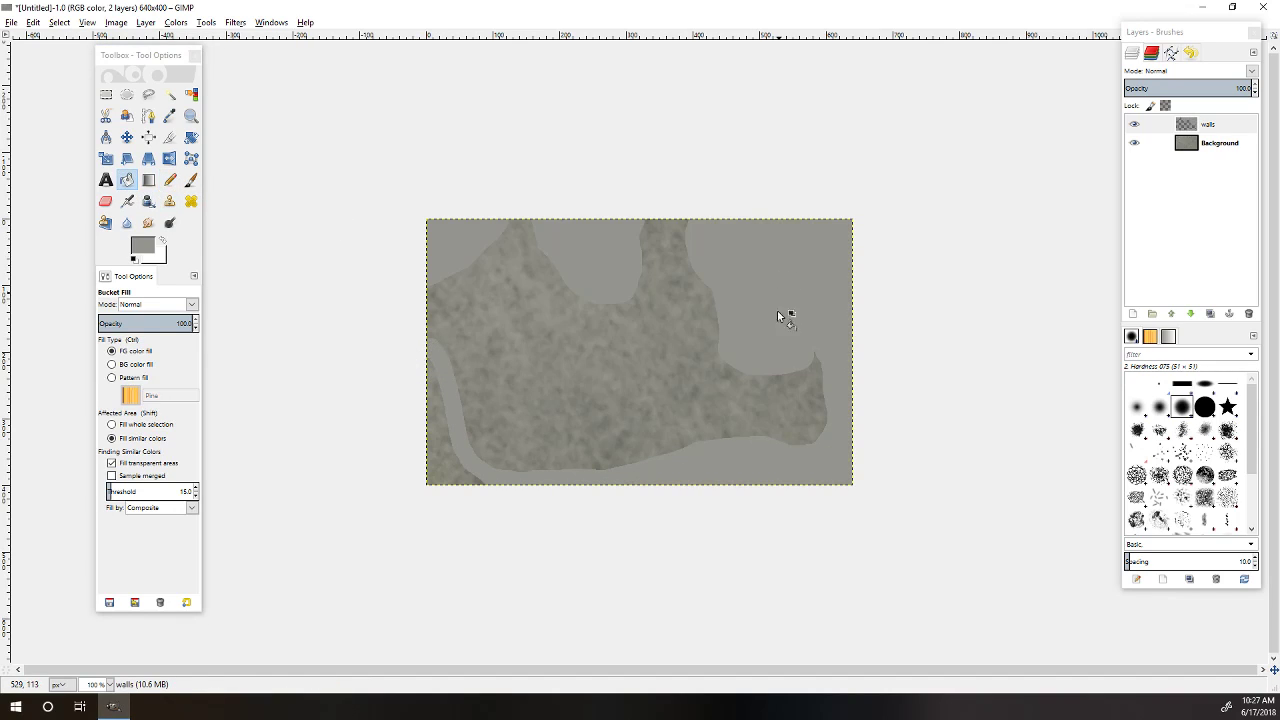
Step: Carve a rounded alcove into the right-hand wall with the Eraser and 2. Hardness 100 brush, and bucket-fill the canvas's lower-left corner as wall
{"action": "left_click", "coordinate": [106, 201]}
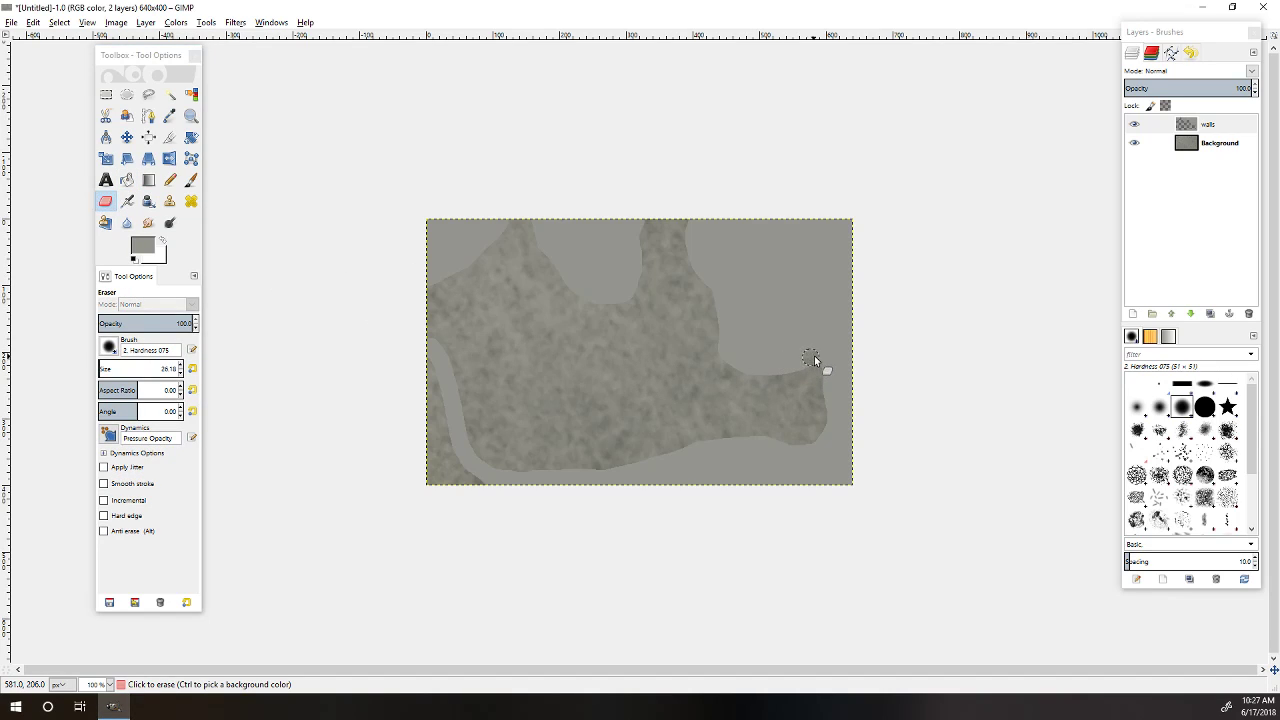
{"action": "left_click_drag", "start_coordinate": [812, 354], "coordinate": [803, 375]}
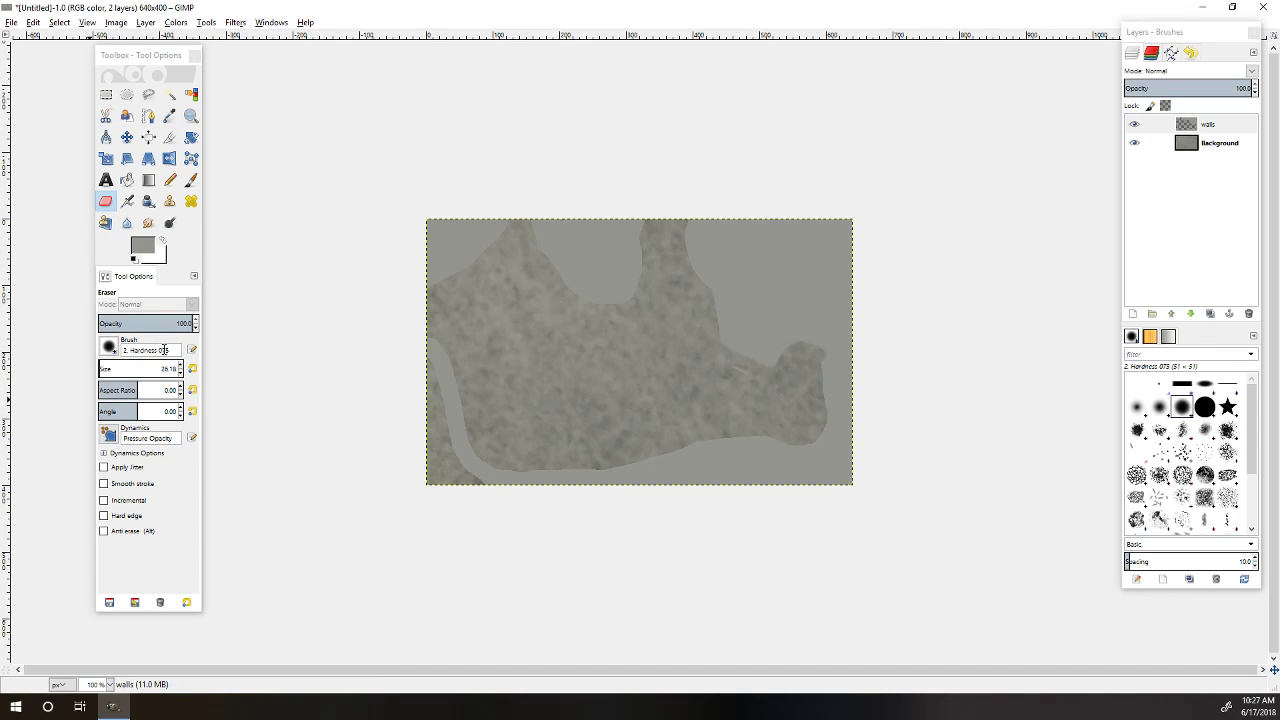
{"action": "left_click", "coordinate": [1205, 406]}
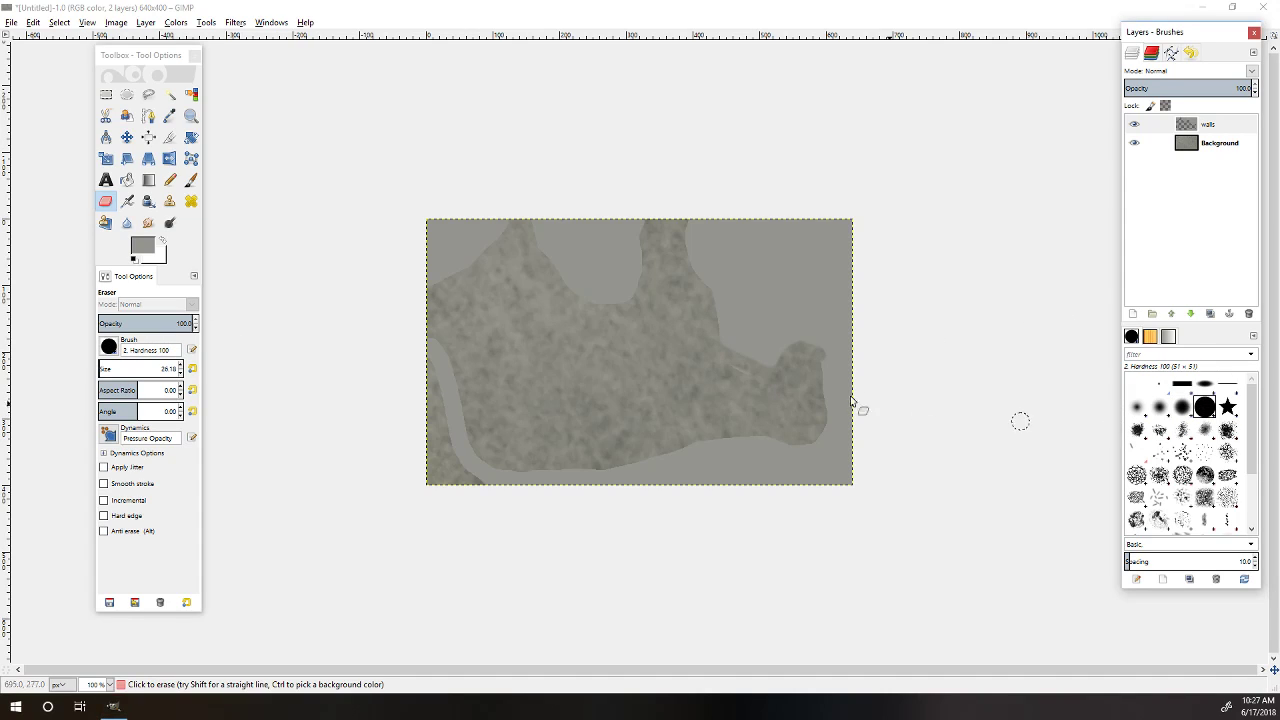
{"action": "left_click_drag", "start_coordinate": [677, 345], "coordinate": [717, 351]}
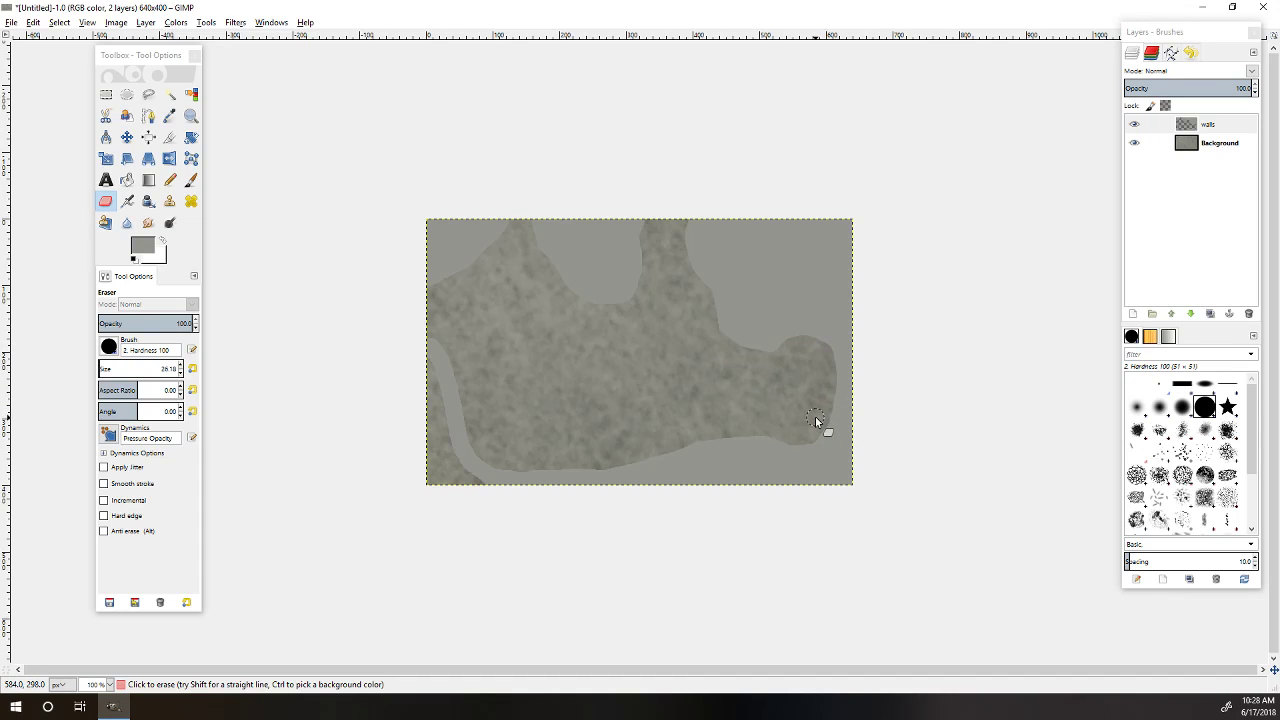
{"action": "left_click", "coordinate": [127, 181]}
{"action": "left_click", "coordinate": [504, 482]}
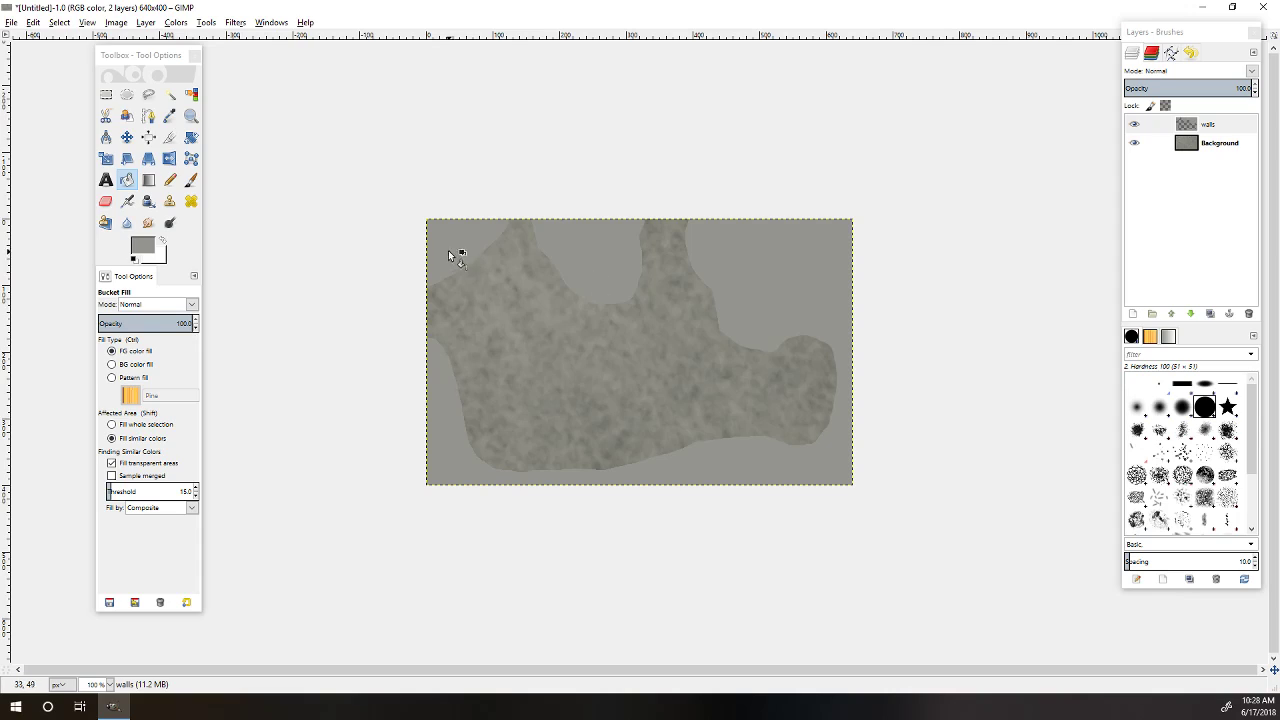
Step: Select the grey walls by color and erase the leftover specks in the right-hand alcove
{"action": "left_click", "coordinate": [66, 22]}
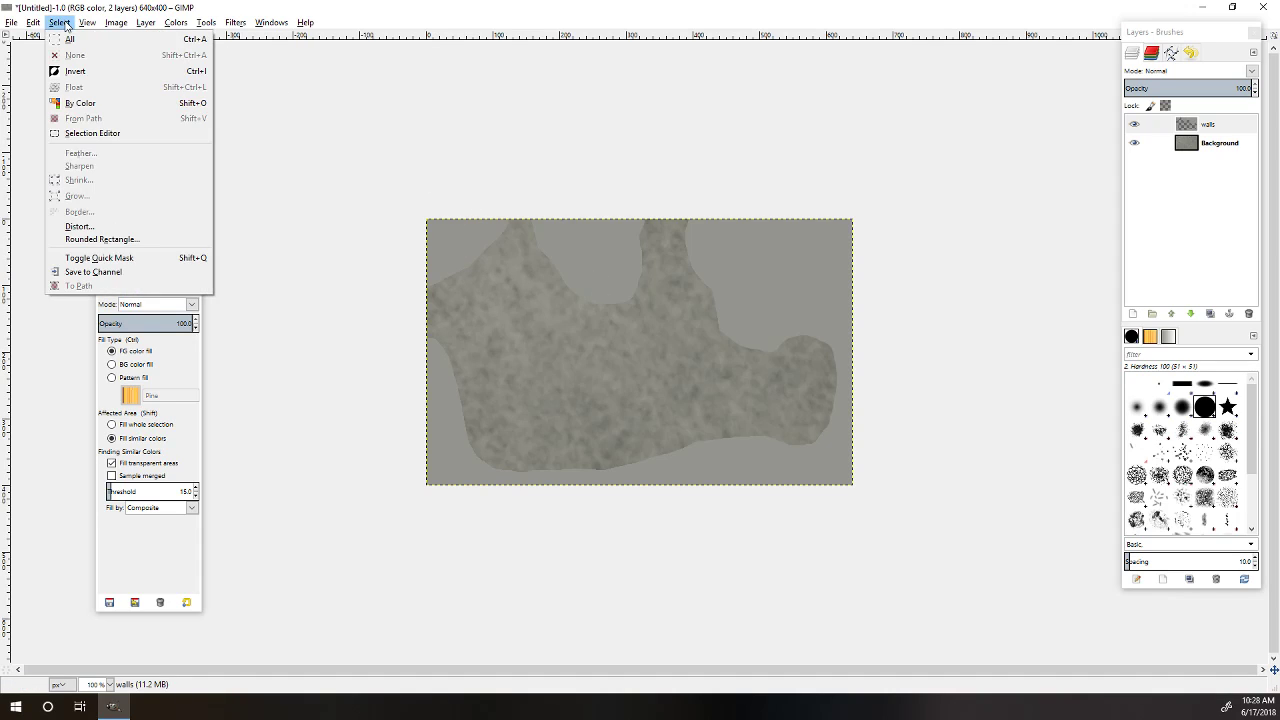
{"action": "left_click", "coordinate": [86, 104]}
{"action": "left_click", "coordinate": [470, 234]}
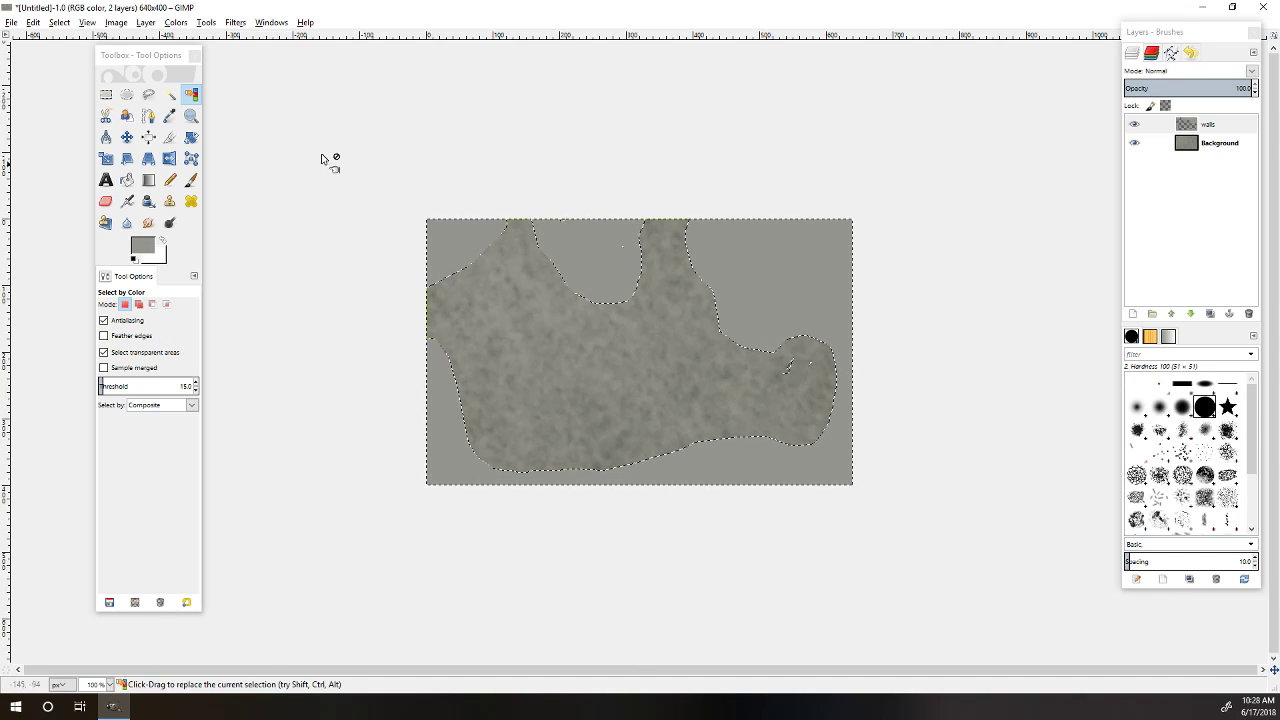
{"action": "left_click", "coordinate": [59, 22]}
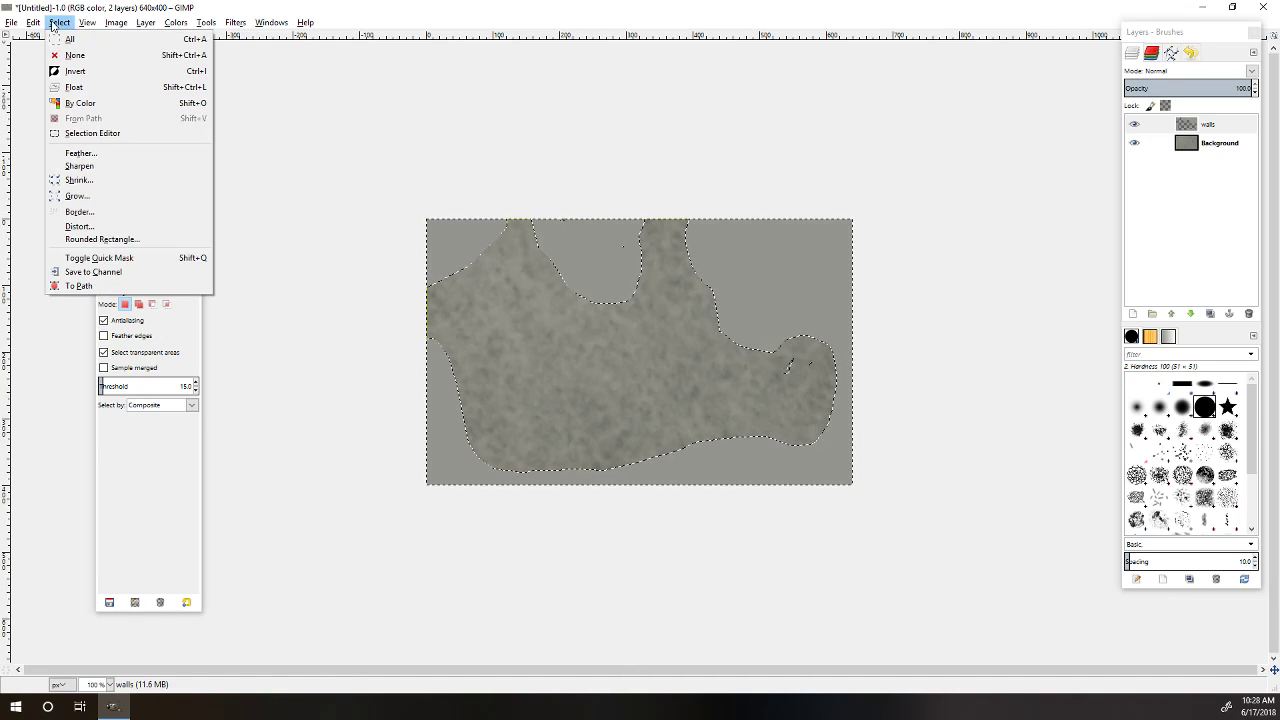
{"action": "left_click", "coordinate": [80, 103]}
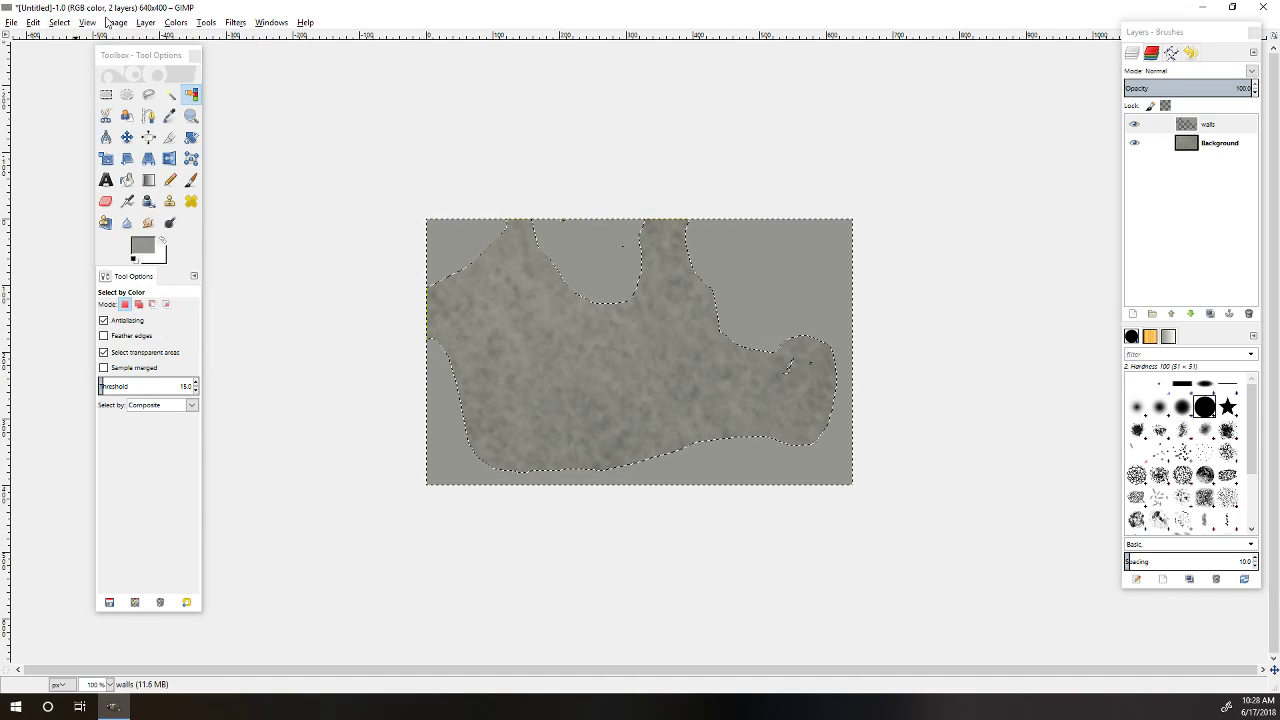
{"action": "left_click", "coordinate": [106, 201]}
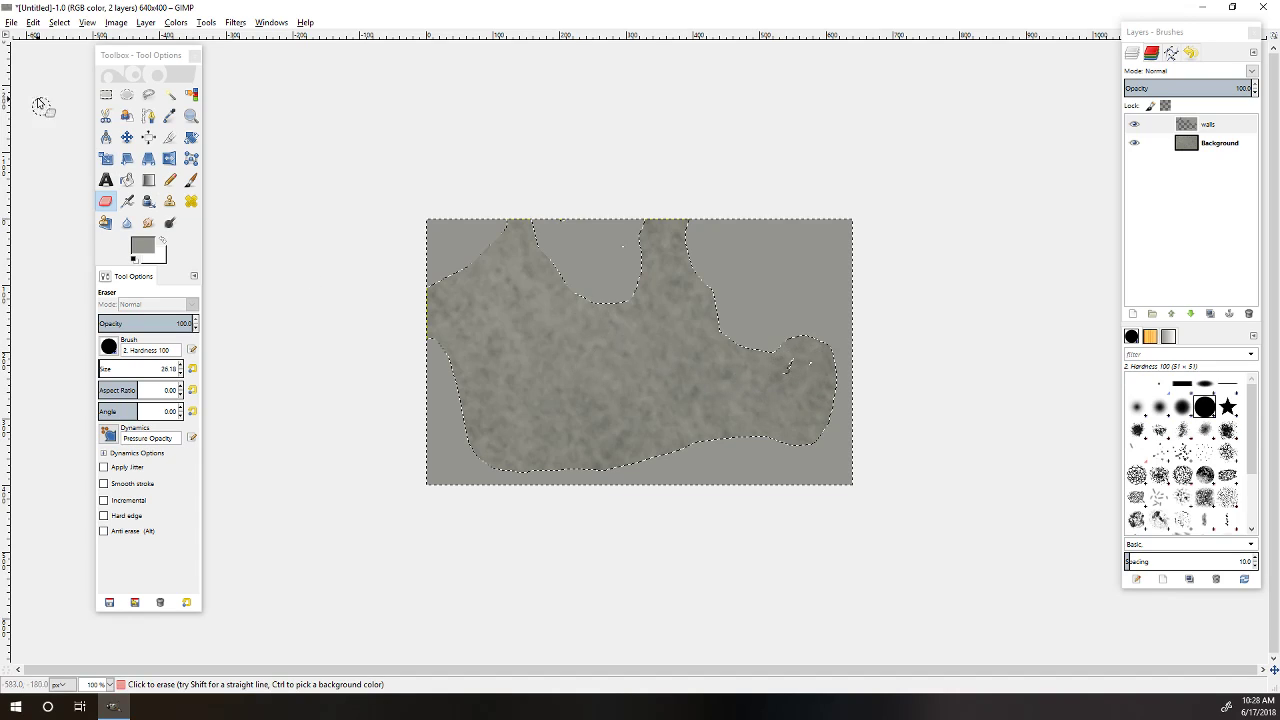
Step: Reselect the cleaned-up grey wall areas by color on the walls layer
{"action": "left_click", "coordinate": [59, 22]}
{"action": "left_click", "coordinate": [80, 103]}
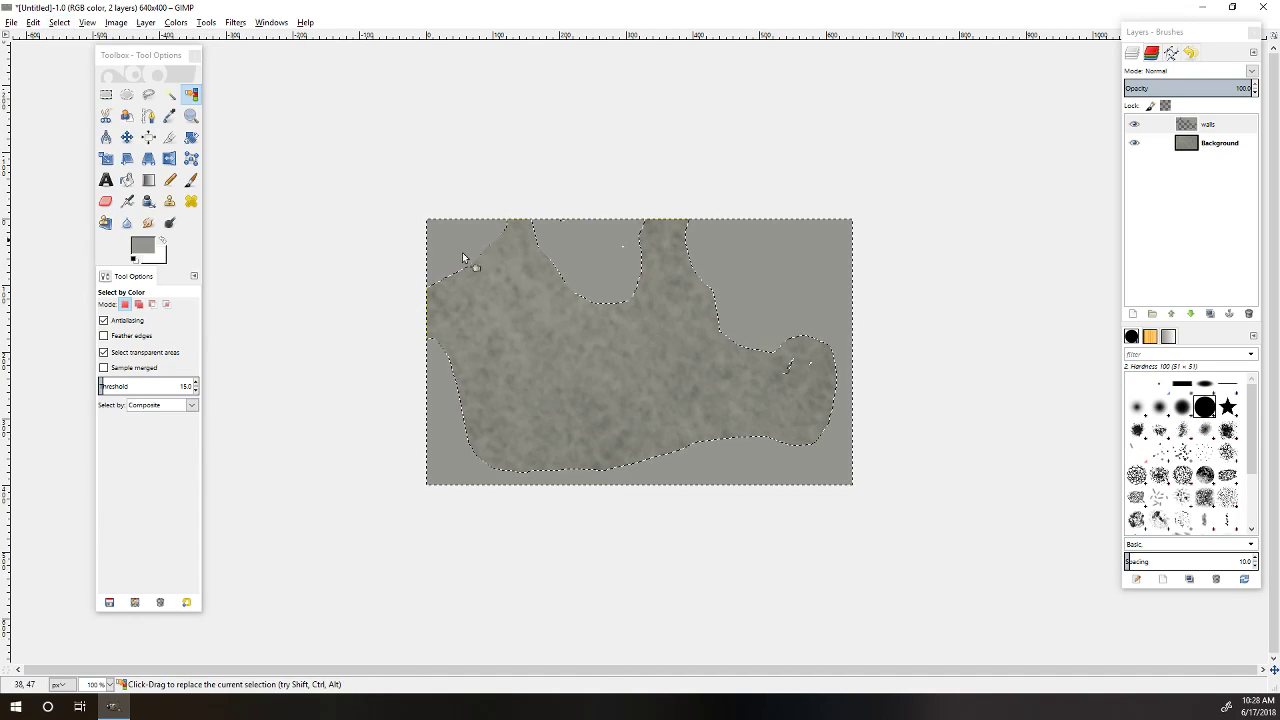
{"action": "left_click", "coordinate": [457, 237]}
Step: Add a black drop shadow to the selected walls with X and Y offsets of 4, blur radius 15, opacity 60 and resizing disallowed
{"action": "left_click", "coordinate": [205, 22]}
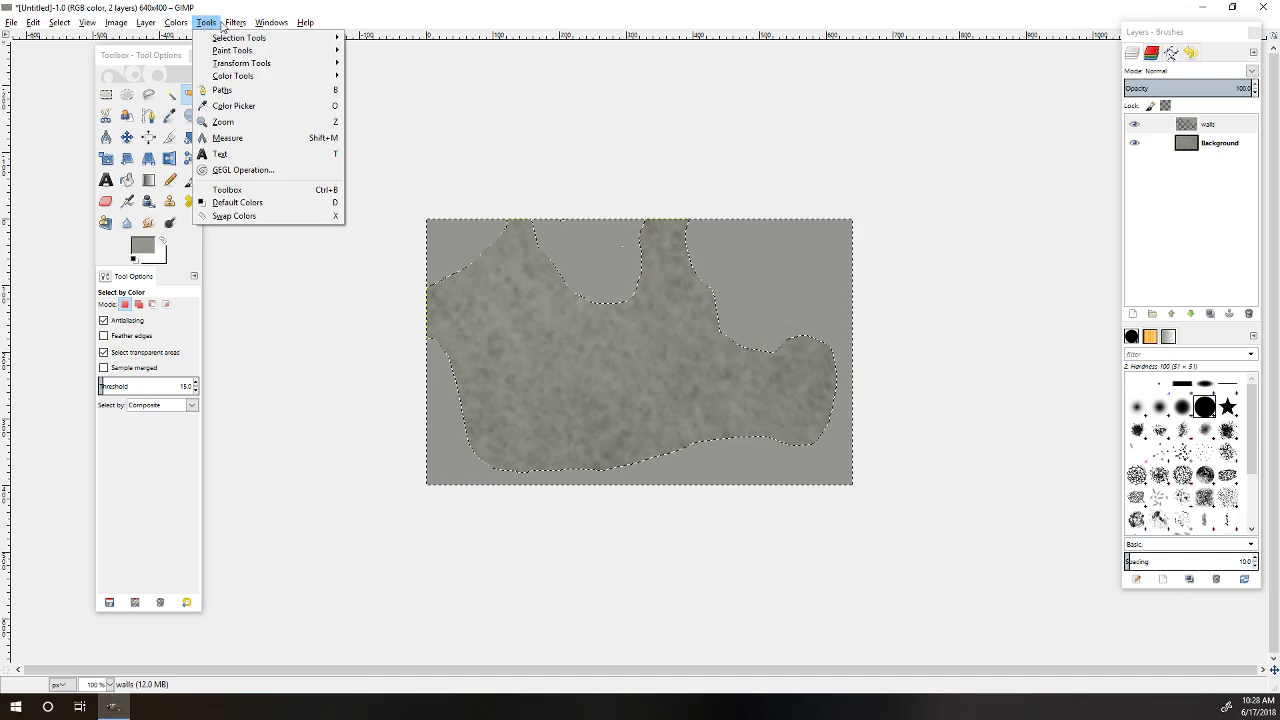
{"action": "mouse_move", "coordinate": [235, 22]}
{"action": "mouse_move", "coordinate": [266, 126]}
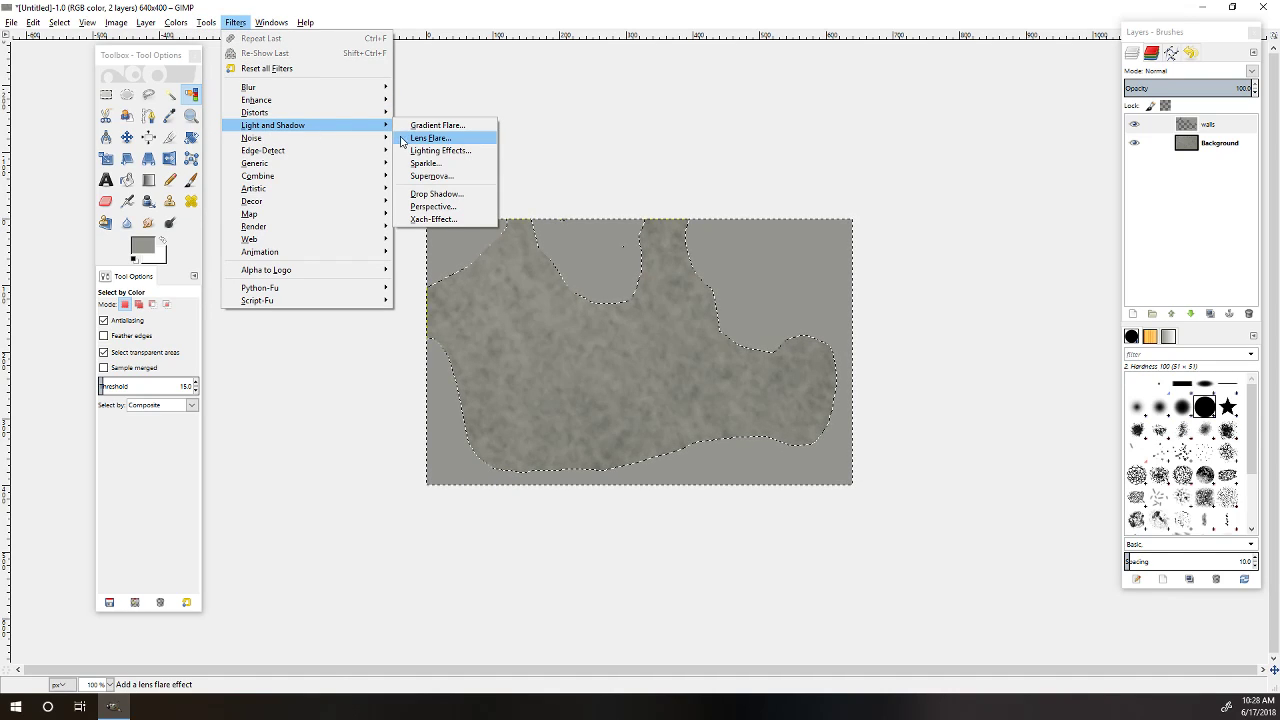
{"action": "left_click", "coordinate": [435, 195]}
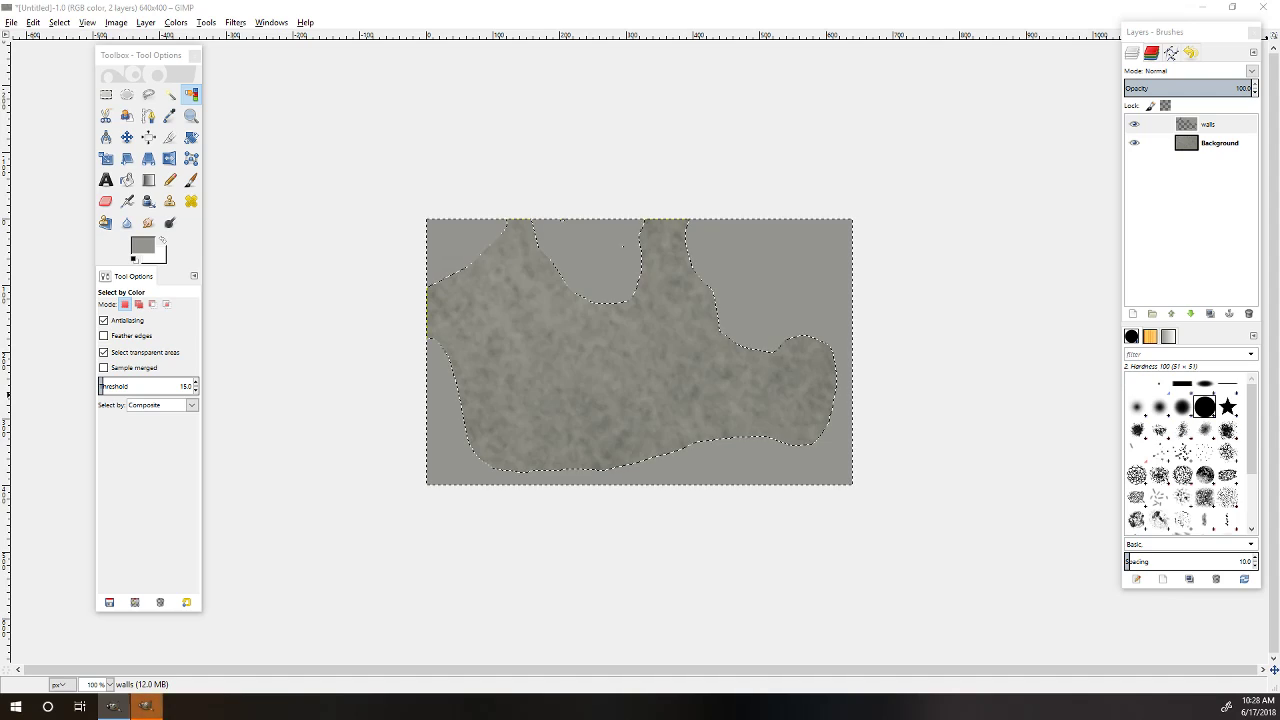
{"action": "left_click_drag", "start_coordinate": [654, 271], "coordinate": [695, 152]}
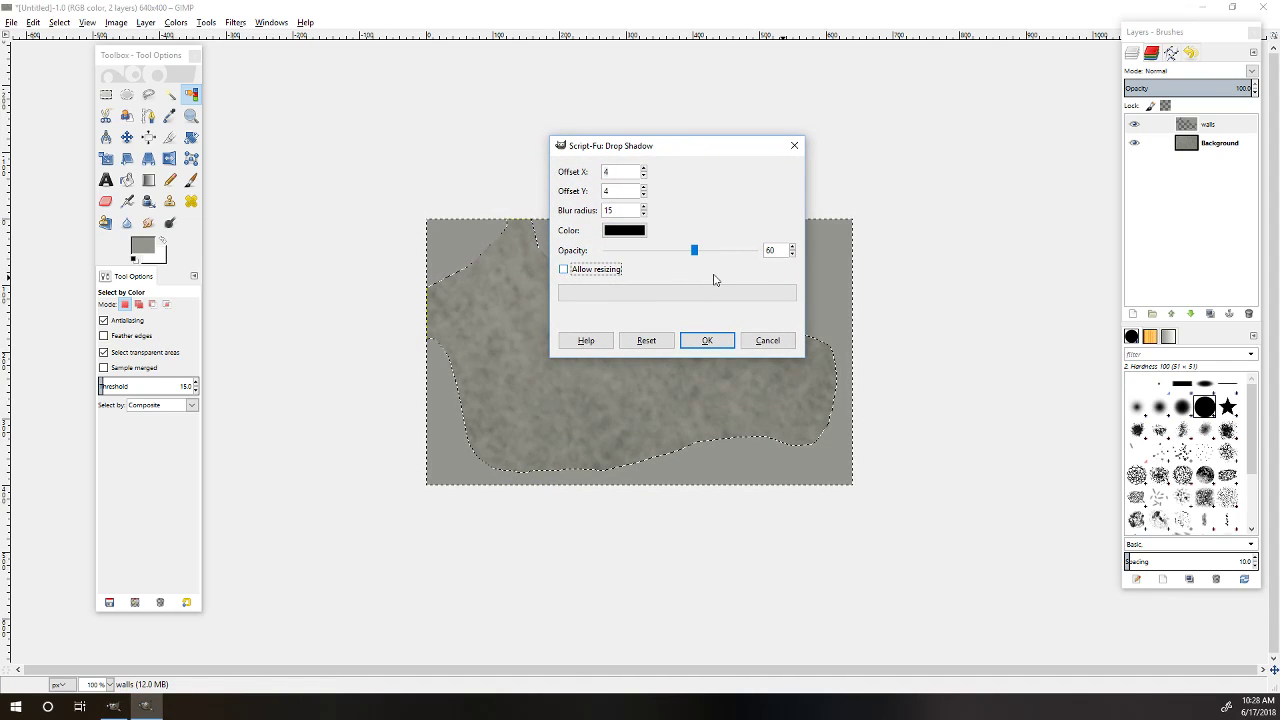
{"action": "left_click", "coordinate": [705, 342]}
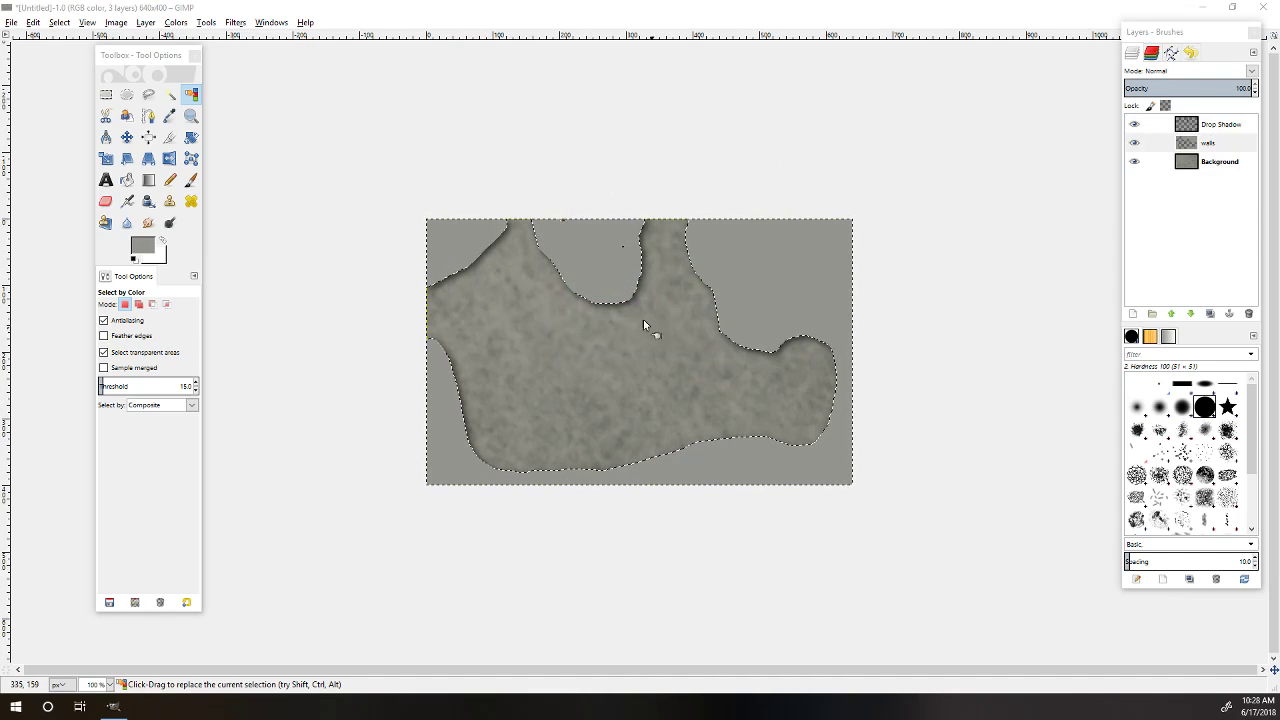
Step: Airbrush dark mottled texture over the selected walls in black 000000 with the Cell 01 brush at size 139.51, keeping the wall selection active
{"action": "left_click", "coordinate": [140, 245]}
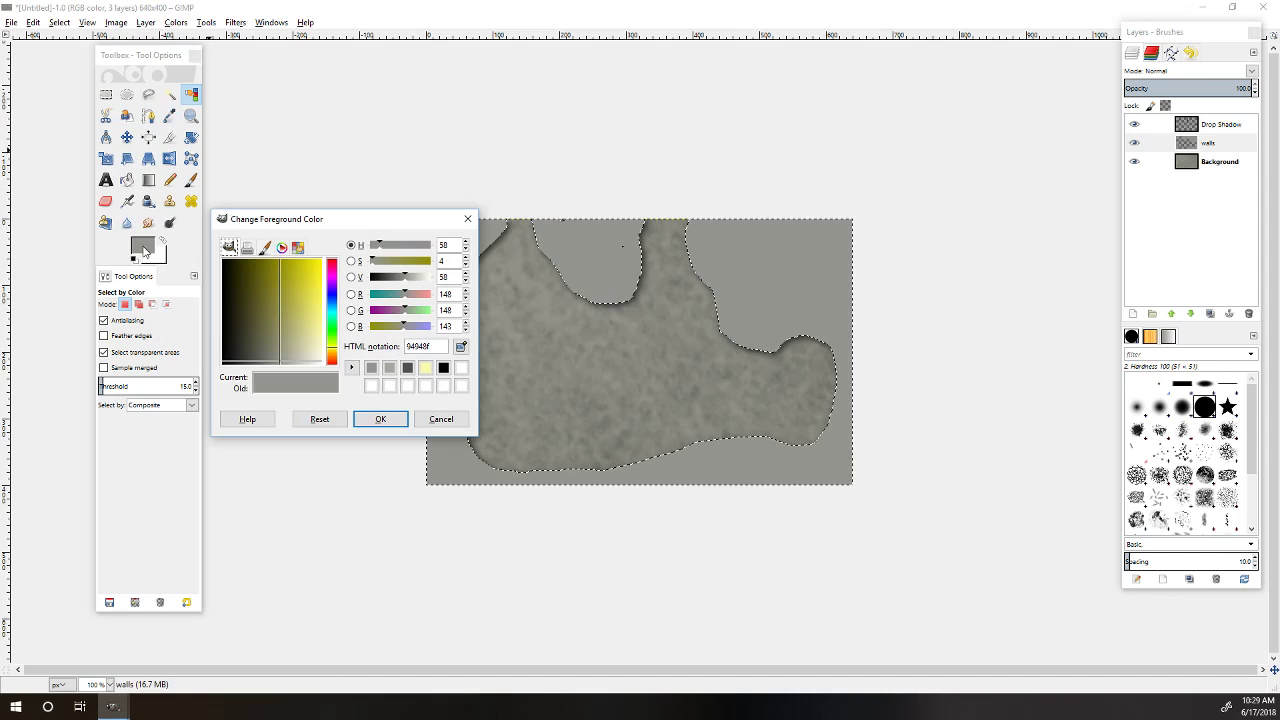
{"action": "left_click", "coordinate": [443, 367]}
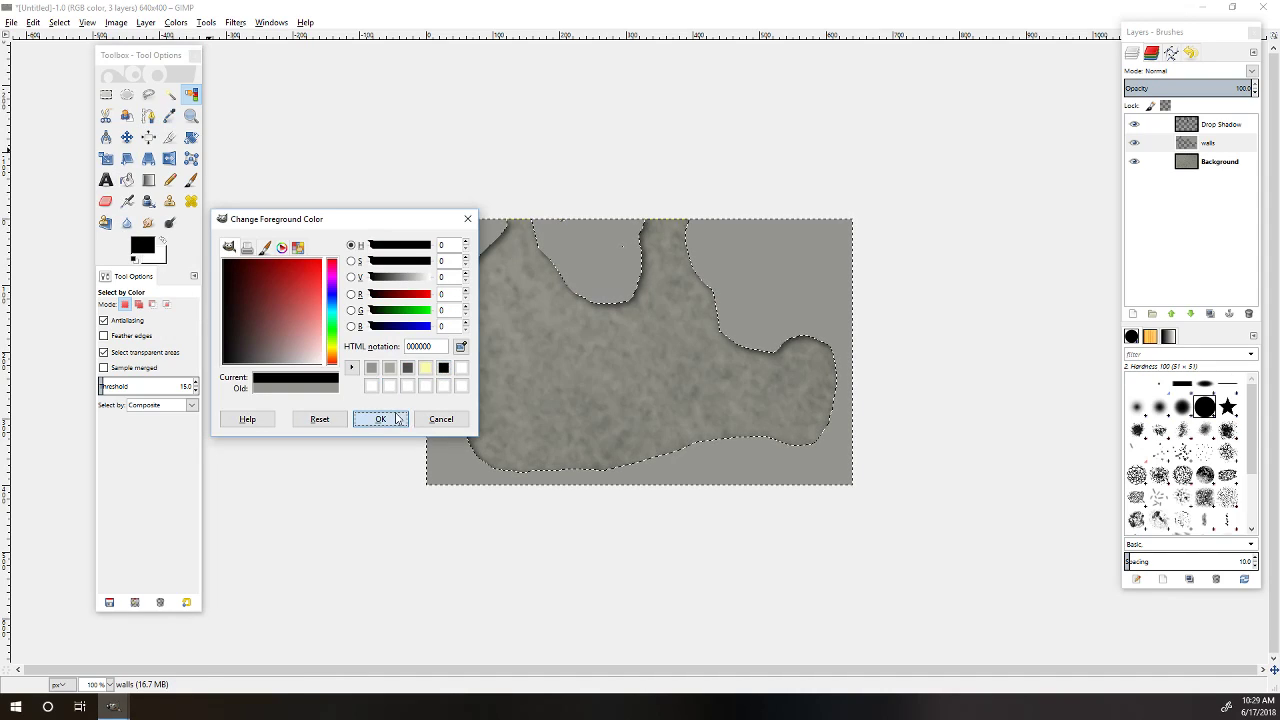
{"action": "left_click", "coordinate": [380, 418]}
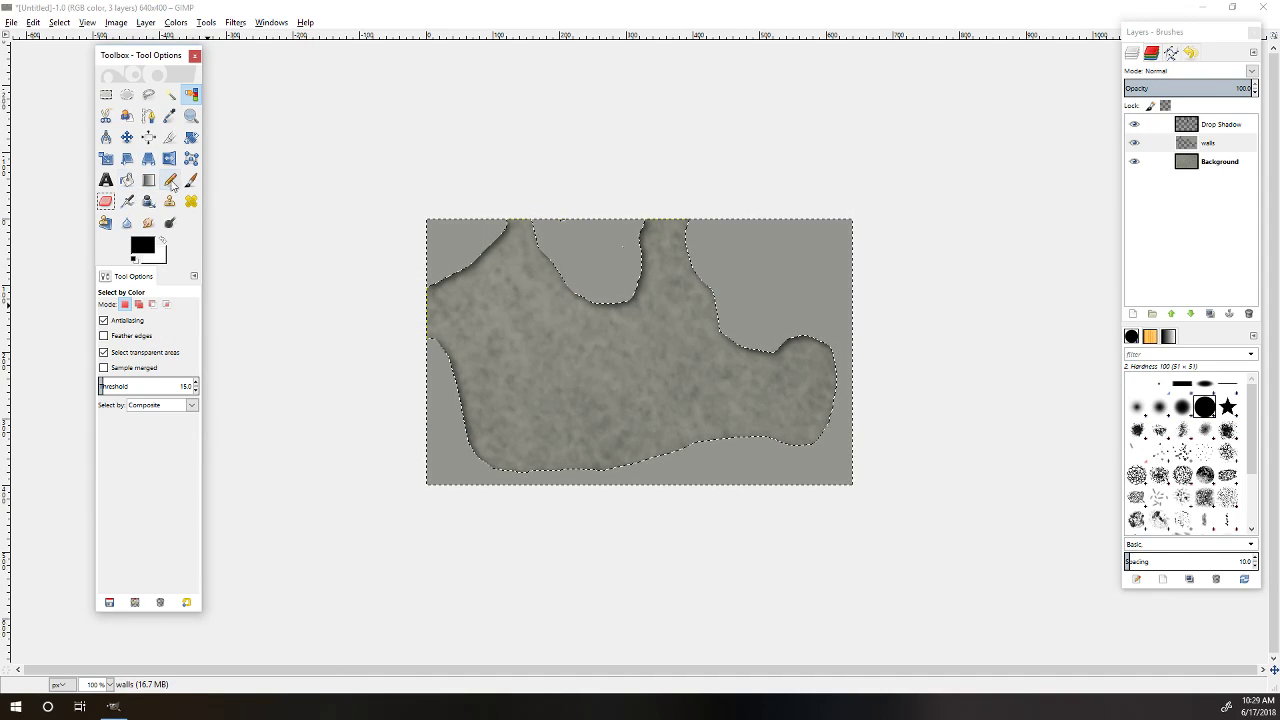
{"action": "left_click", "coordinate": [127, 201]}
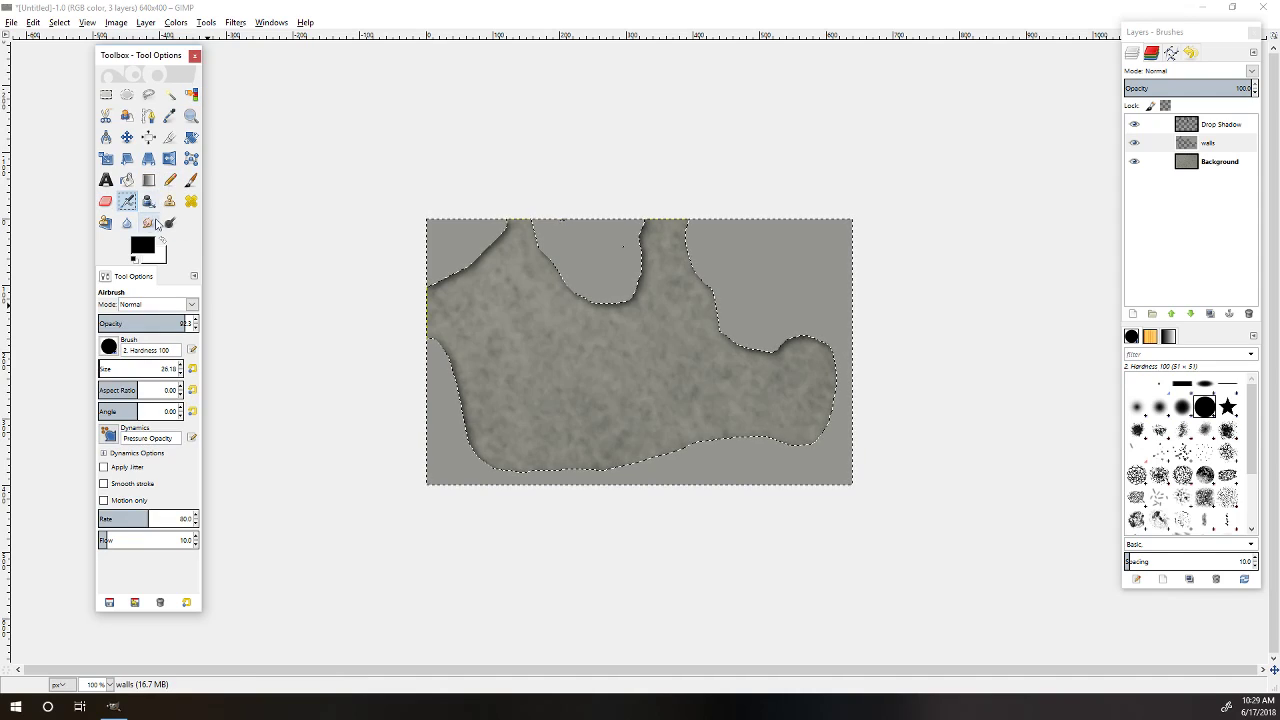
{"action": "left_click", "coordinate": [1227, 452]}
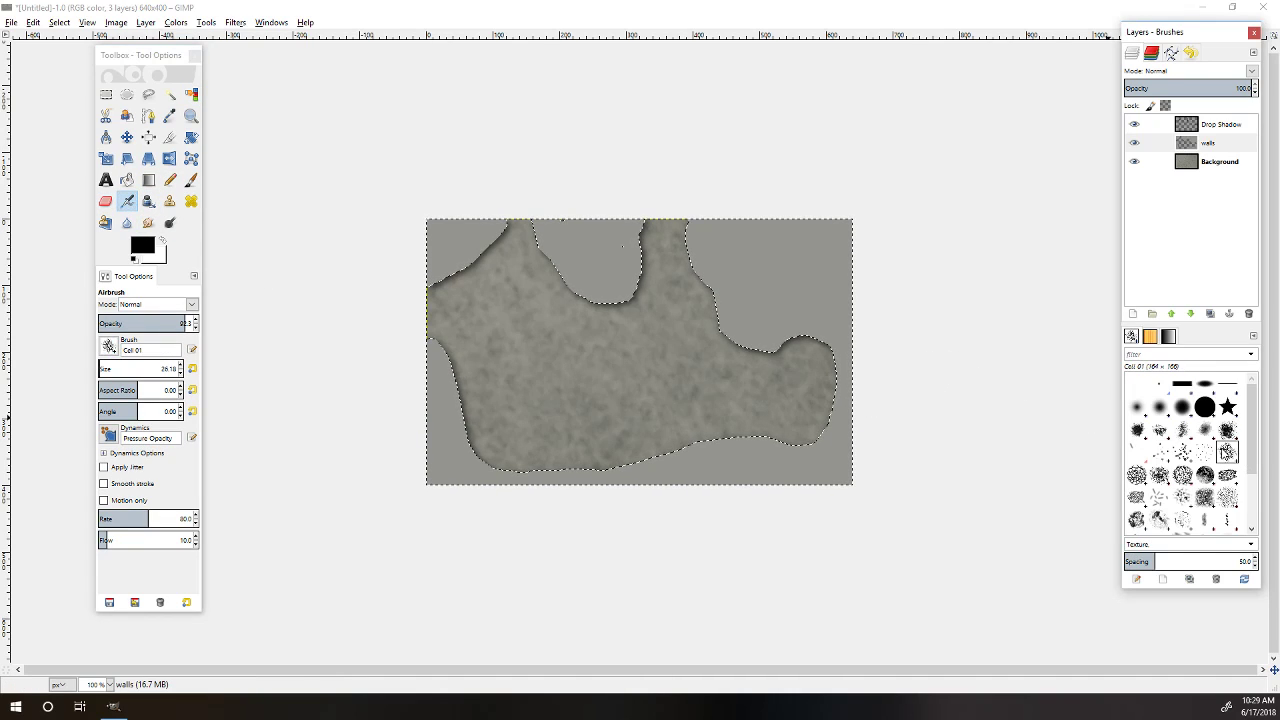
{"action": "left_click_drag", "start_coordinate": [127, 371], "coordinate": [210, 374]}
{"action": "mouse_move", "coordinate": [503, 240]}
{"action": "left_mouse_down"}
{"action": "mouse_move", "coordinate": [437, 242]}
{"action": "mouse_move", "coordinate": [432, 316]}
{"action": "mouse_move", "coordinate": [492, 216]}
{"action": "mouse_move", "coordinate": [708, 262]}
{"action": "mouse_move", "coordinate": [519, 298]}
{"action": "mouse_move", "coordinate": [523, 272]}
{"action": "mouse_move", "coordinate": [672, 265]}
{"action": "mouse_move", "coordinate": [524, 190]}
{"action": "mouse_move", "coordinate": [404, 246]}
{"action": "mouse_move", "coordinate": [394, 305]}
{"action": "mouse_move", "coordinate": [403, 246]}
{"action": "mouse_move", "coordinate": [396, 376]}
{"action": "mouse_move", "coordinate": [477, 264]}
{"action": "mouse_move", "coordinate": [363, 324]}
{"action": "mouse_move", "coordinate": [445, 392]}
{"action": "mouse_move", "coordinate": [425, 383]}
{"action": "mouse_move", "coordinate": [466, 377]}
{"action": "mouse_move", "coordinate": [458, 405]}
{"action": "mouse_move", "coordinate": [520, 458]}
{"action": "mouse_move", "coordinate": [434, 380]}
{"action": "mouse_move", "coordinate": [448, 428]}
{"action": "mouse_move", "coordinate": [511, 488]}
{"action": "mouse_move", "coordinate": [559, 441]}
{"action": "mouse_move", "coordinate": [471, 456]}
{"action": "mouse_move", "coordinate": [643, 488]}
{"action": "mouse_move", "coordinate": [768, 453]}
{"action": "mouse_move", "coordinate": [739, 441]}
{"action": "mouse_move", "coordinate": [816, 440]}
{"action": "mouse_move", "coordinate": [792, 473]}
{"action": "mouse_move", "coordinate": [841, 458]}
{"action": "mouse_move", "coordinate": [822, 331]}
{"action": "mouse_move", "coordinate": [810, 360]}
{"action": "mouse_move", "coordinate": [766, 320]}
{"action": "mouse_move", "coordinate": [784, 293]}
{"action": "mouse_move", "coordinate": [757, 258]}
{"action": "mouse_move", "coordinate": [804, 258]}
{"action": "mouse_move", "coordinate": [744, 223]}
{"action": "mouse_move", "coordinate": [650, 235]}
{"action": "mouse_move", "coordinate": [806, 232]}
{"action": "mouse_move", "coordinate": [834, 252]}
{"action": "mouse_move", "coordinate": [839, 352]}
{"action": "mouse_move", "coordinate": [840, 296]}
{"action": "mouse_move", "coordinate": [729, 289]}
{"action": "mouse_move", "coordinate": [732, 304]}
{"action": "mouse_move", "coordinate": [807, 348]}
{"action": "mouse_move", "coordinate": [850, 340]}
{"action": "mouse_move", "coordinate": [876, 443]}
{"action": "mouse_move", "coordinate": [684, 546]}
{"action": "mouse_move", "coordinate": [857, 442]}
{"action": "mouse_move", "coordinate": [680, 527]}
{"action": "mouse_move", "coordinate": [649, 257]}
{"action": "mouse_move", "coordinate": [608, 371]}
{"action": "mouse_move", "coordinate": [578, 318]}
{"action": "mouse_move", "coordinate": [546, 323]}
{"action": "mouse_move", "coordinate": [474, 294]}
{"action": "mouse_move", "coordinate": [505, 226]}
{"action": "mouse_move", "coordinate": [443, 314]}
{"action": "mouse_move", "coordinate": [565, 383]}
{"action": "mouse_move", "coordinate": [720, 377]}
{"action": "mouse_move", "coordinate": [770, 393]}
{"action": "mouse_move", "coordinate": [794, 334]}
{"action": "mouse_move", "coordinate": [818, 341]}
{"action": "mouse_move", "coordinate": [697, 394]}
{"action": "mouse_move", "coordinate": [677, 334]}
{"action": "mouse_move", "coordinate": [495, 425]}
{"action": "left_mouse_up"}
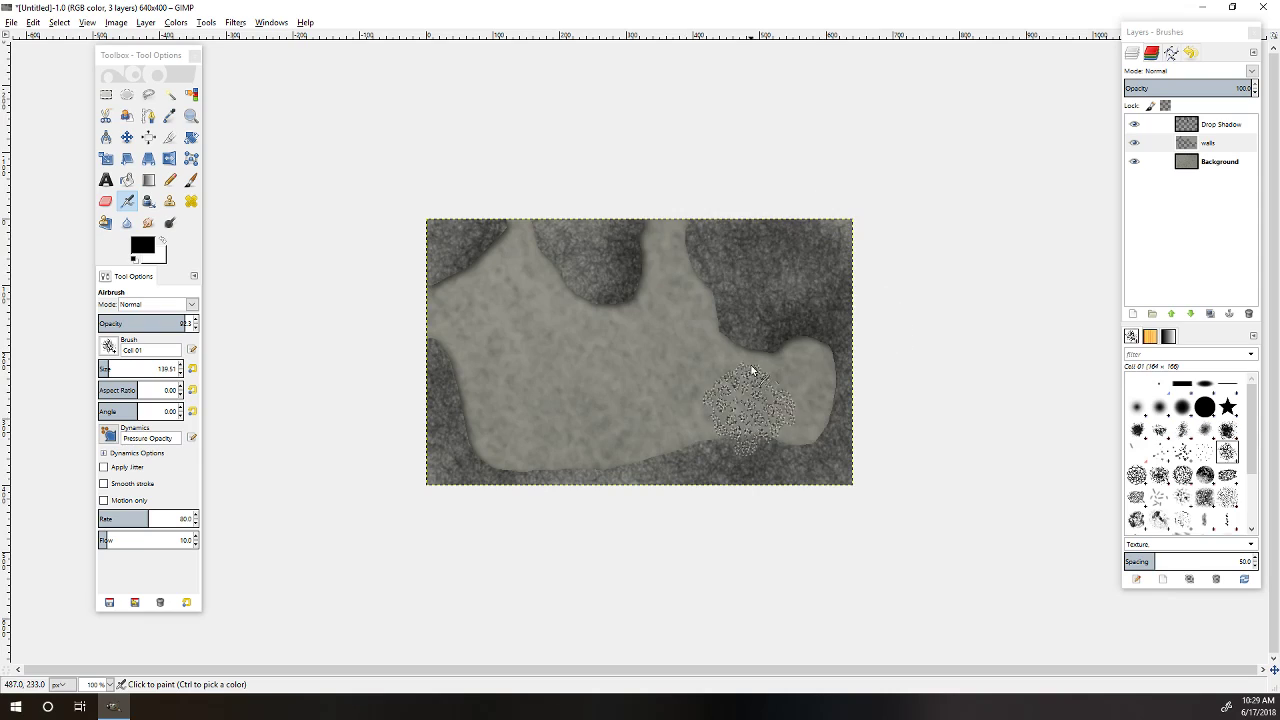
{"action": "key", "text": "ctrl+z"}
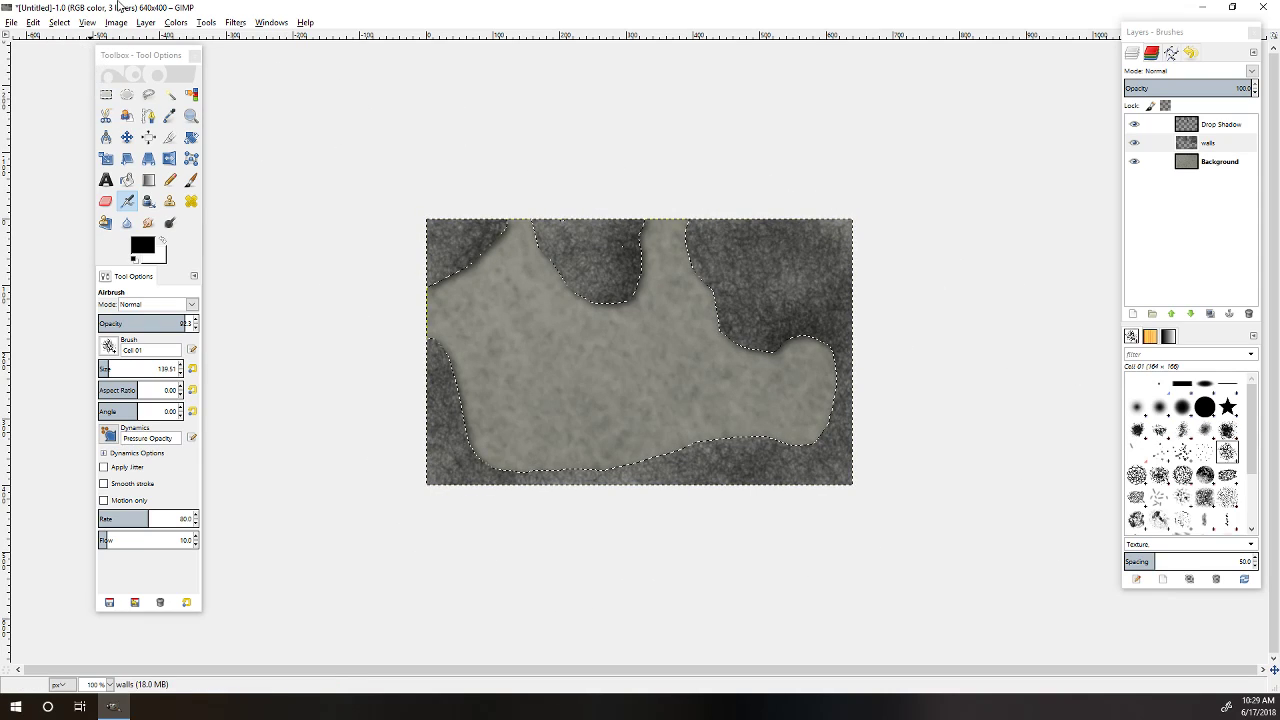
Step: Export the map as cavern.png to the documents folder with the default PNG options
{"action": "left_click", "coordinate": [12, 22]}
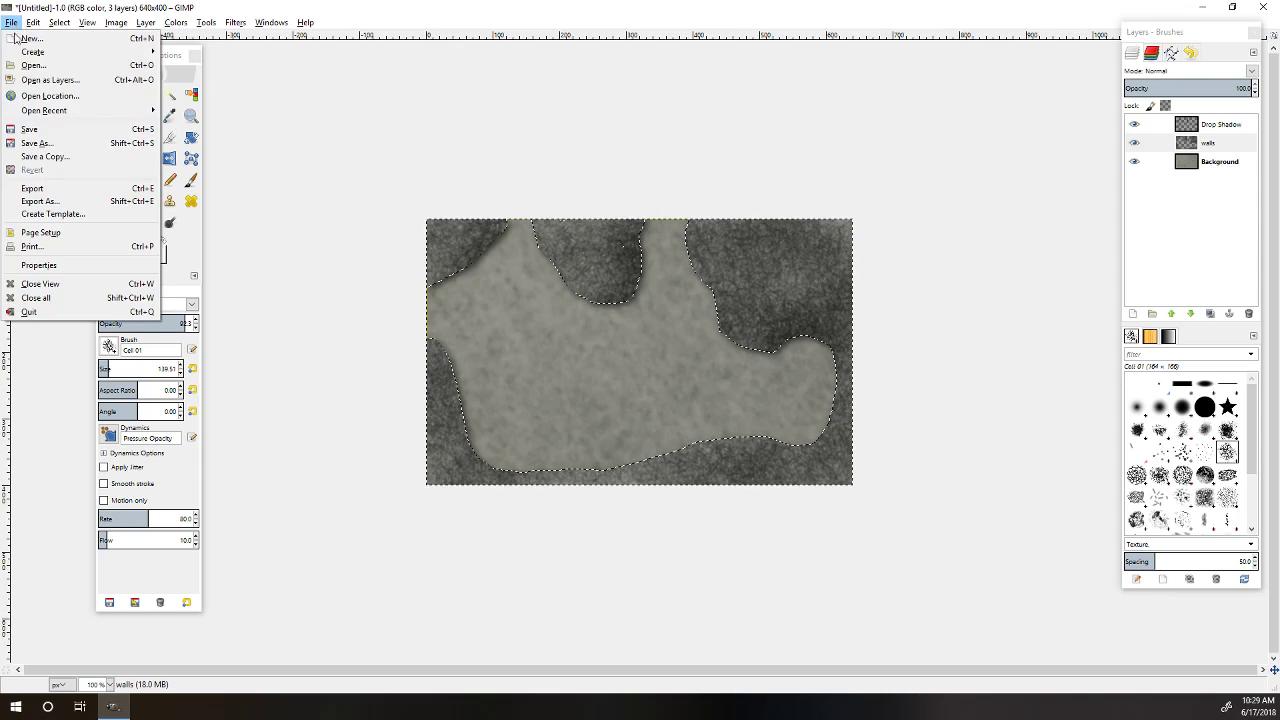
{"action": "left_click", "coordinate": [72, 201]}
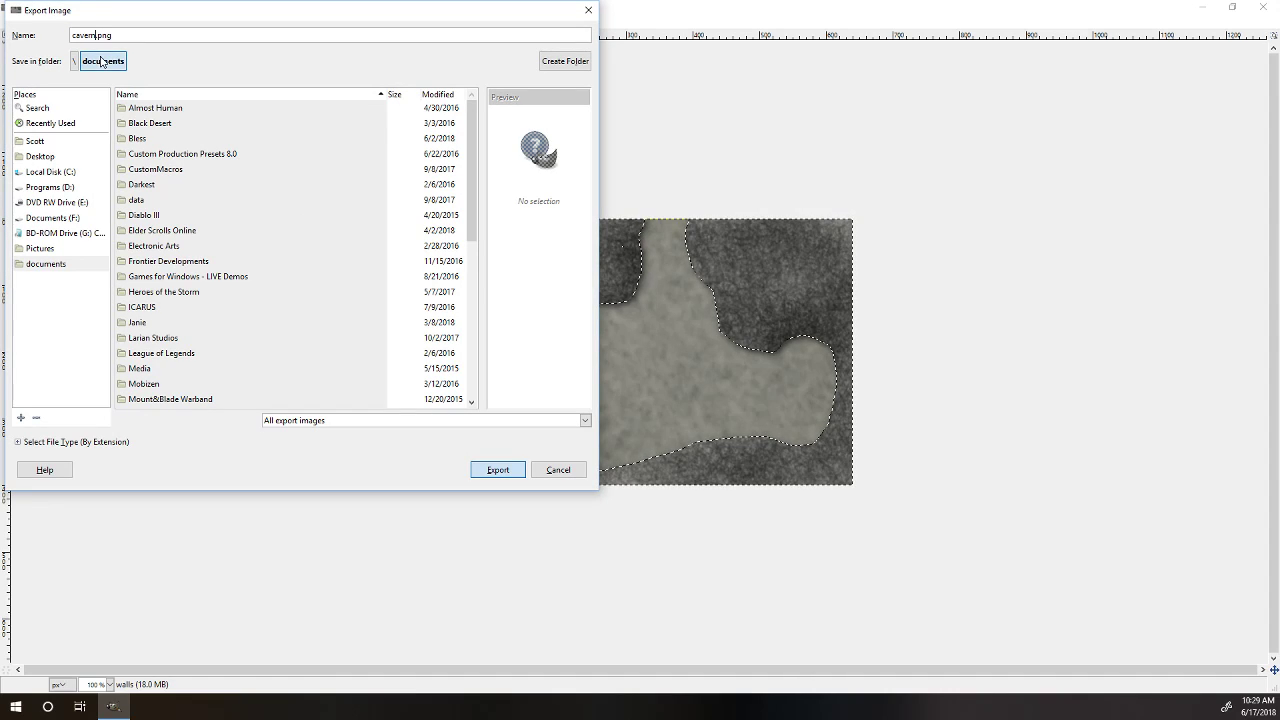
{"action": "type", "text": "cavern"}
{"action": "key", "text": "Return"}
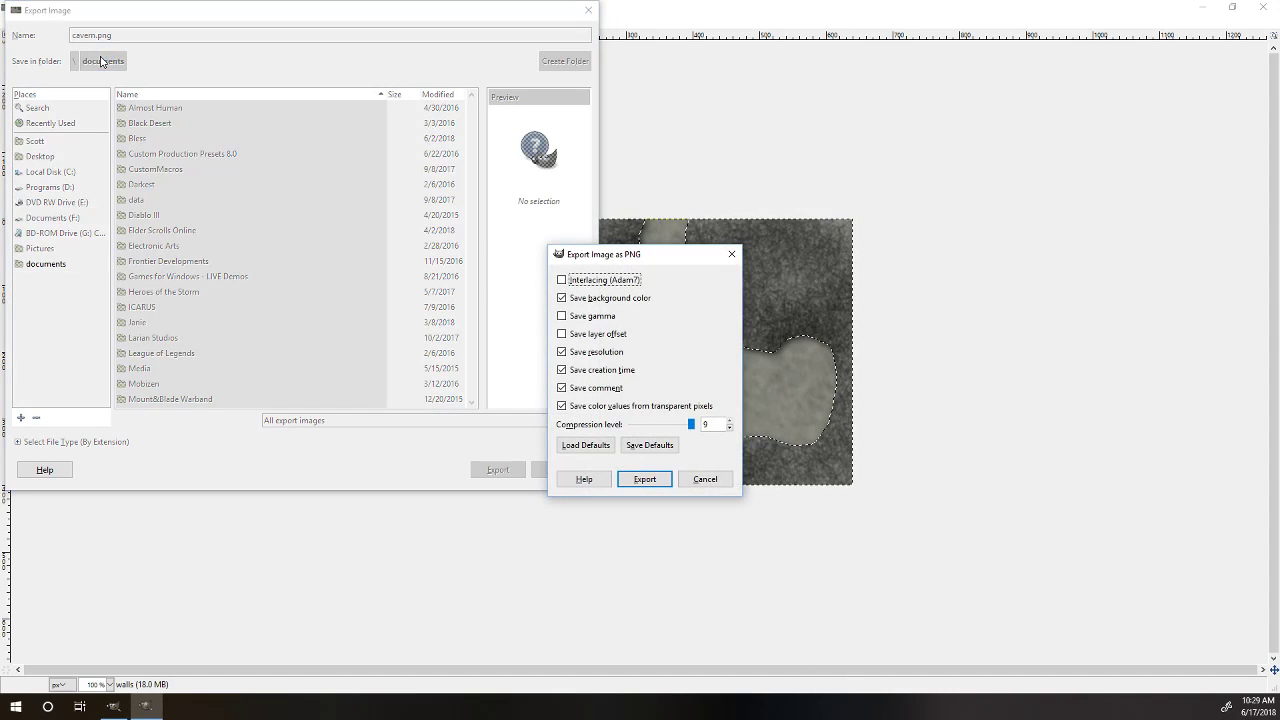
{"action": "left_click", "coordinate": [647, 484]}
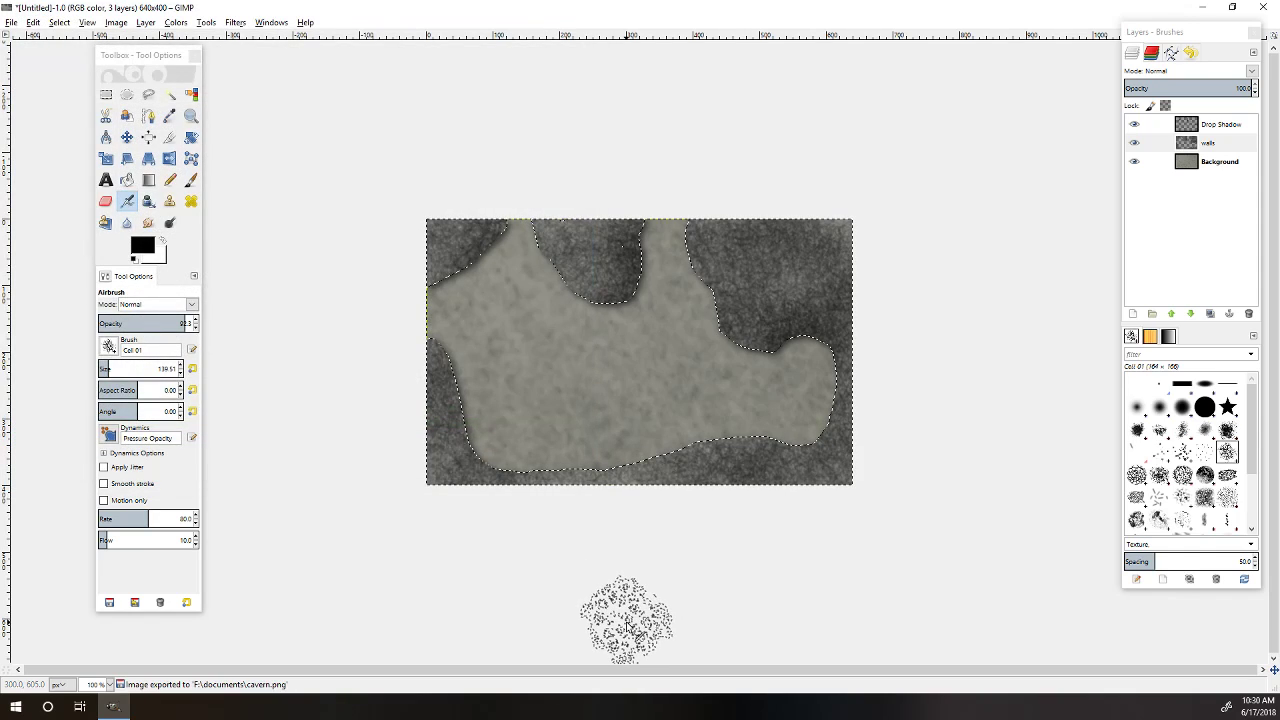
Step: Select the entire canvas
{"action": "left_click", "coordinate": [59, 22]}
{"action": "left_click", "coordinate": [68, 40]}
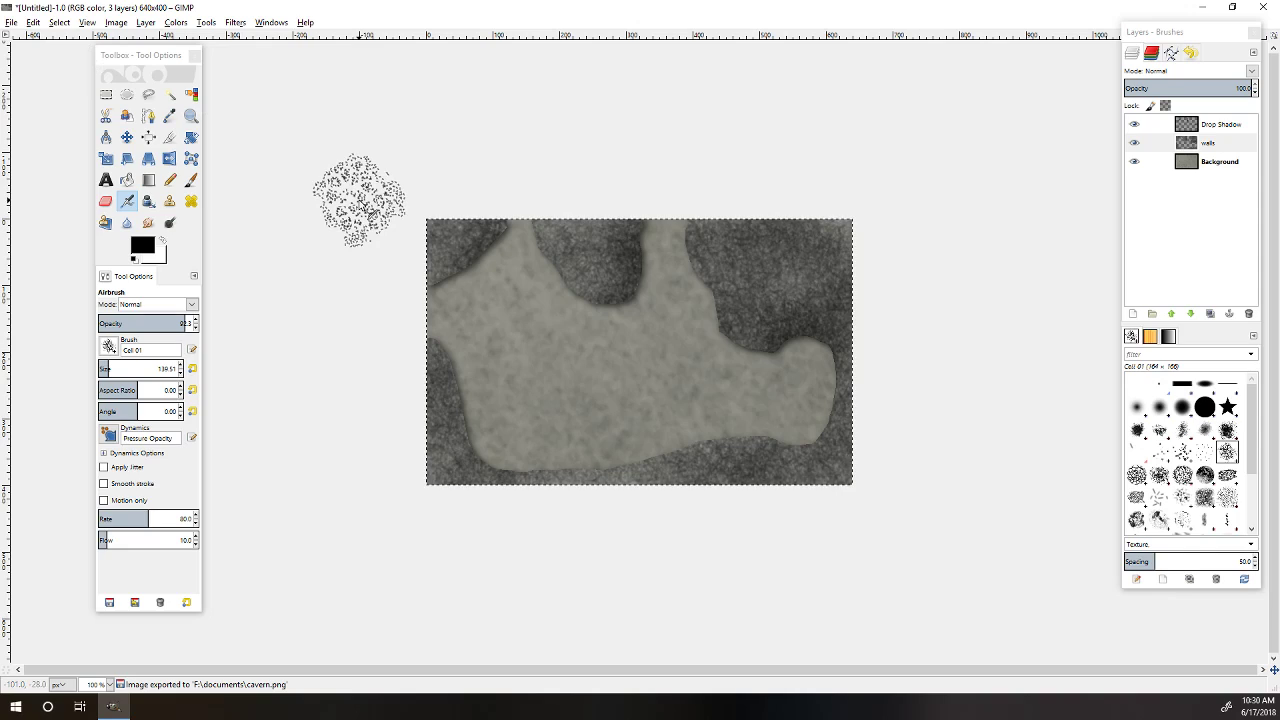